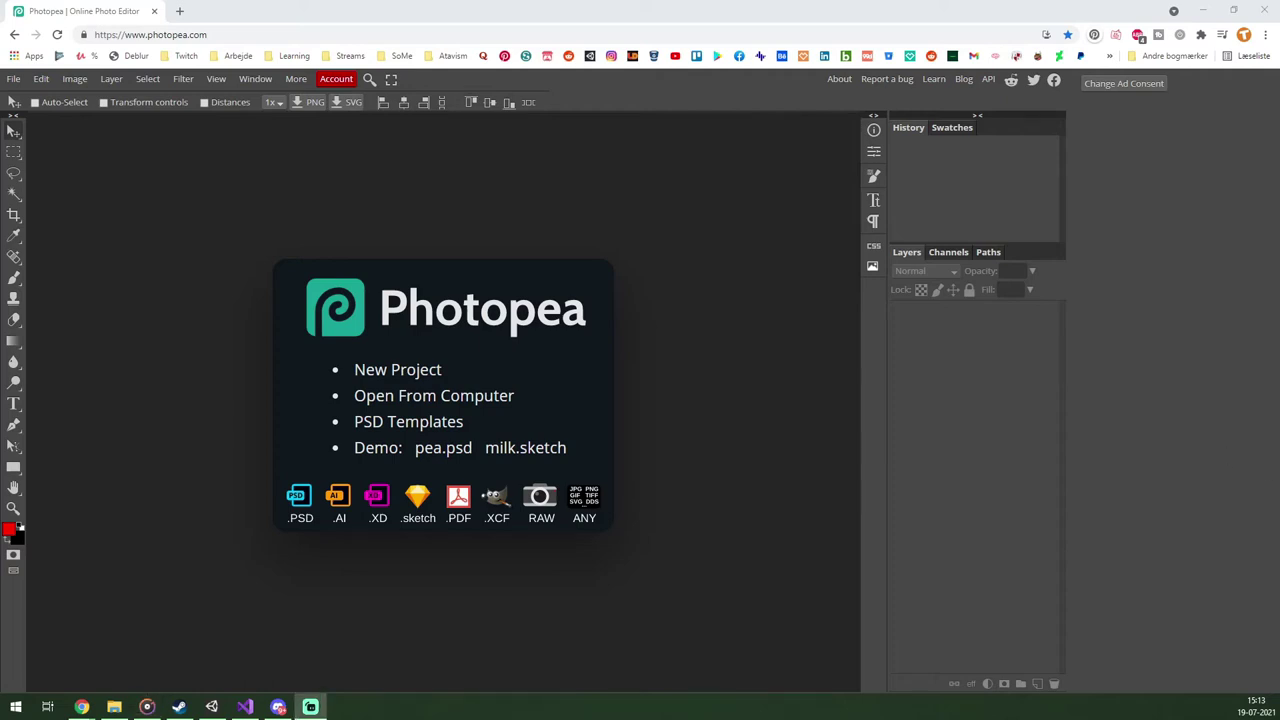
# Create a new 1920×1080 px project with a transparent background.
pyautogui.click(414, 372)
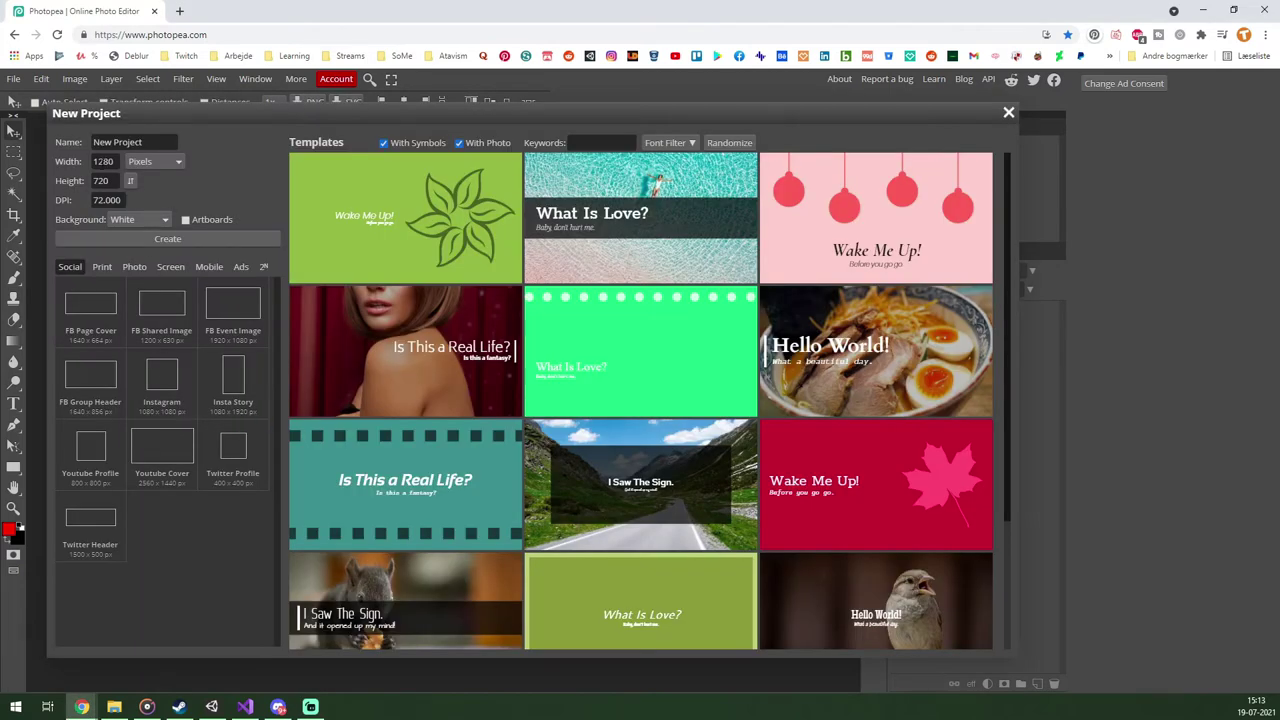
pyautogui.doubleClick(103, 161)
pyautogui.write('19')
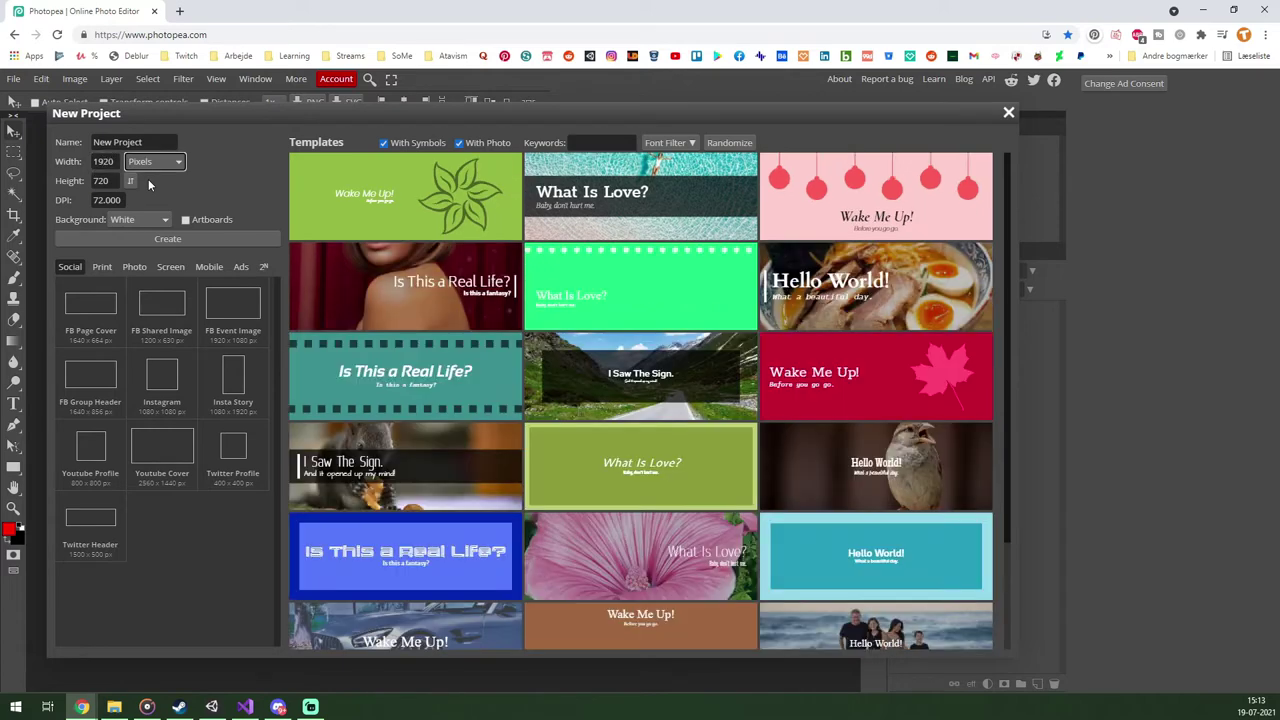
pyautogui.press('Tab')
pyautogui.write('18')
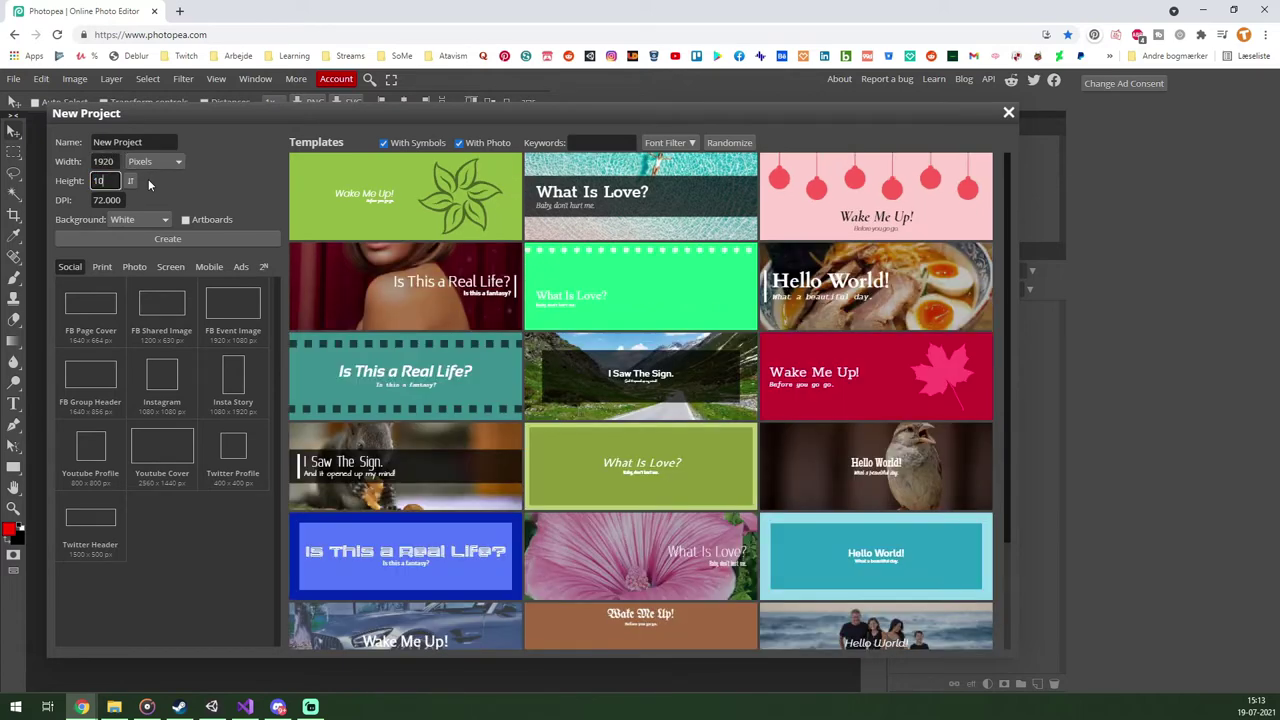
pyautogui.write('80')
pyautogui.click(130, 220)
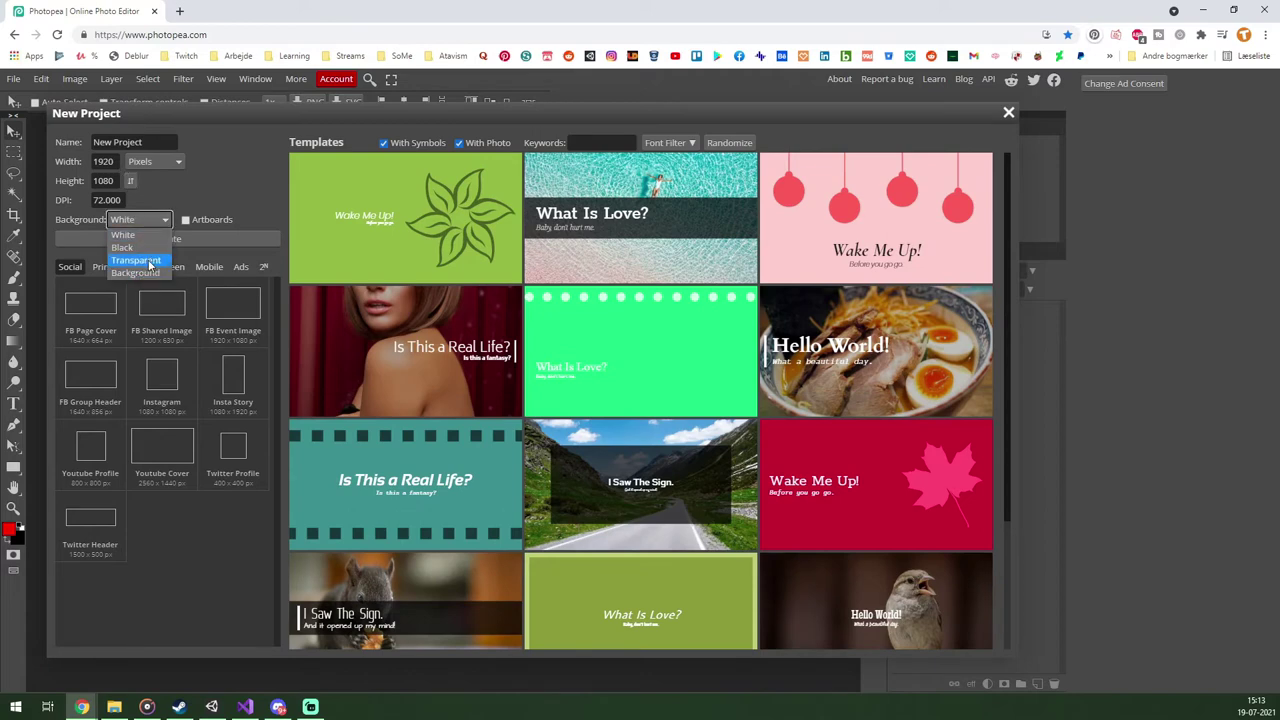
pyautogui.click(135, 260)
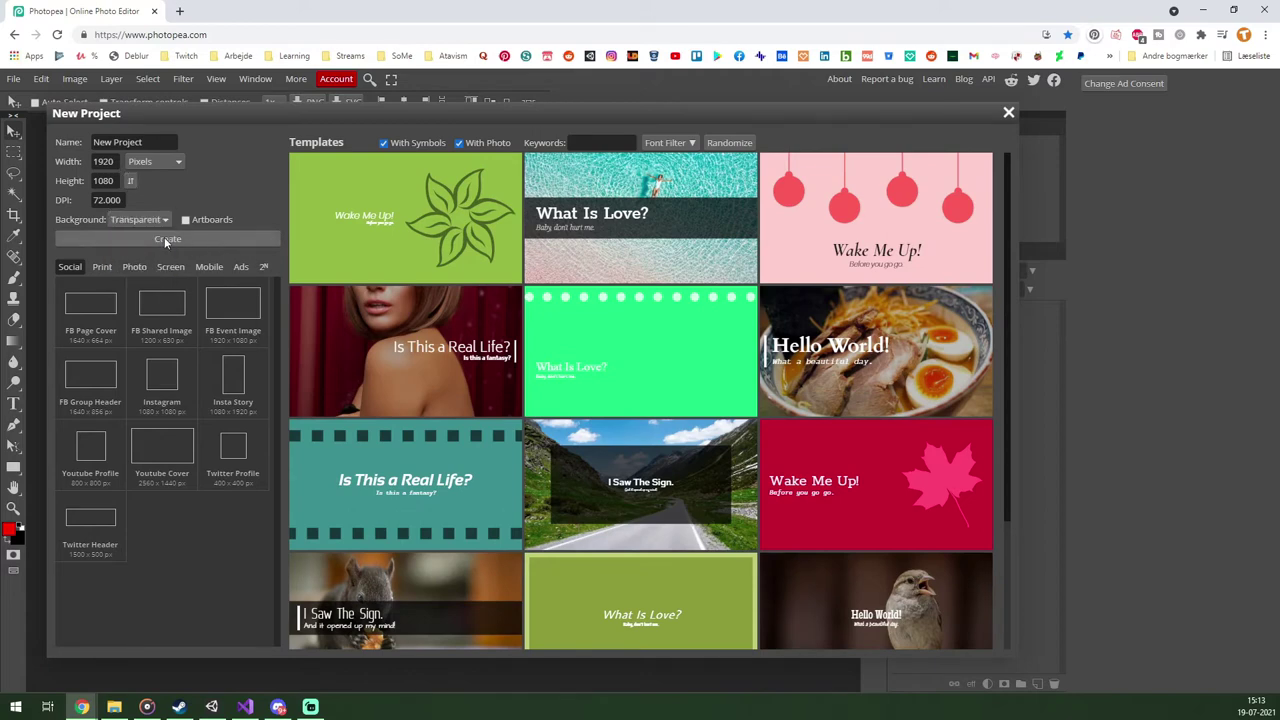
pyautogui.click(164, 240)
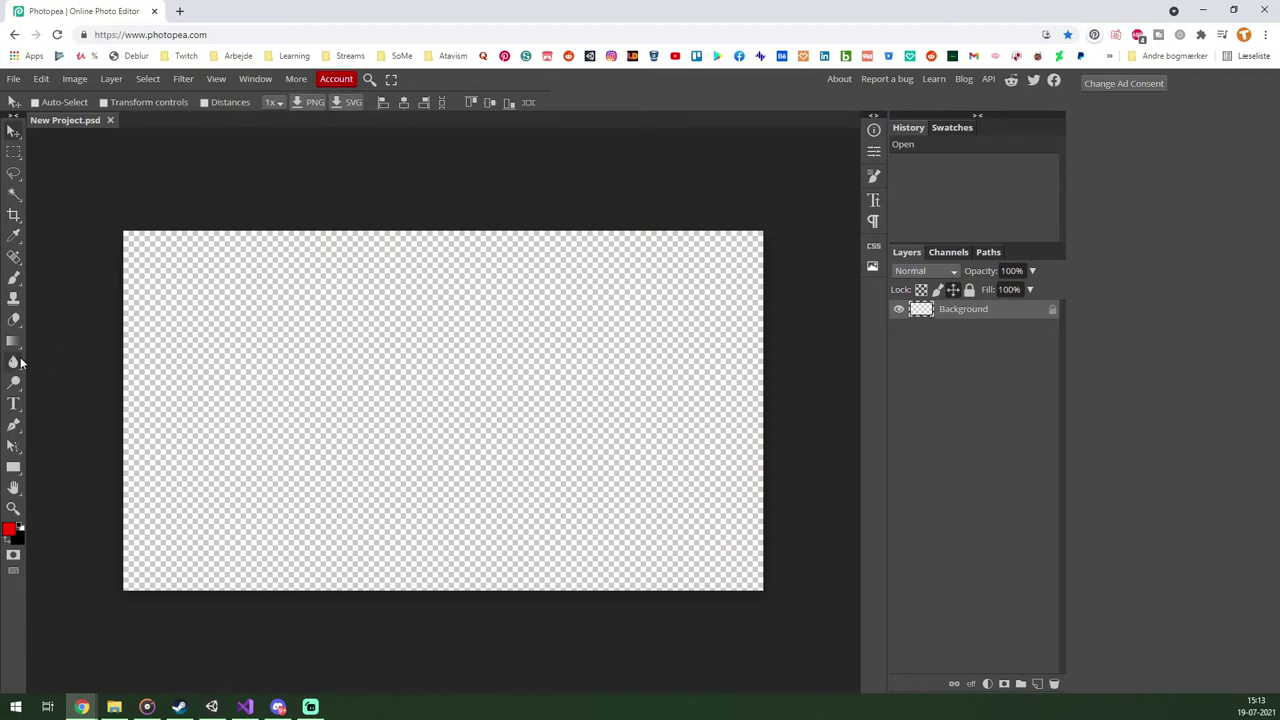
# Brush a black round head outline with two eyes, a smile and two ears.
pyautogui.click(14, 279)
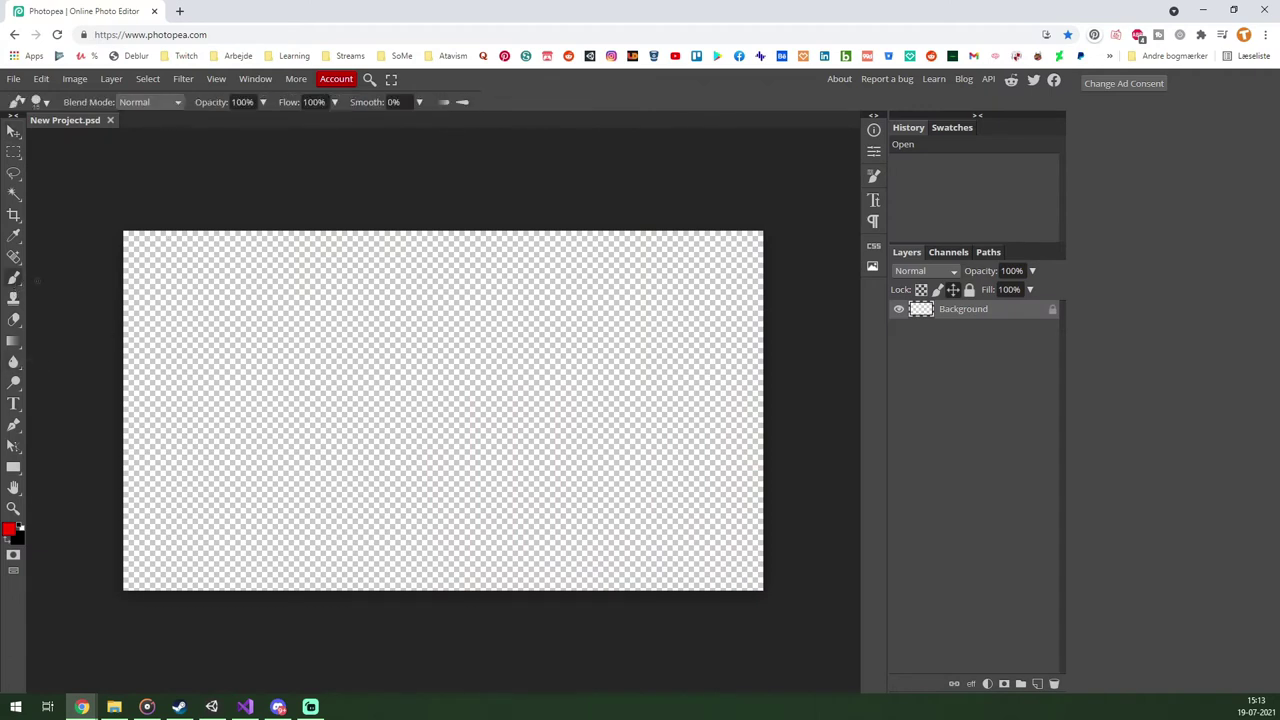
pyautogui.click(19, 525)
pyautogui.moveTo(368, 302); pyautogui.dragTo(370, 300)
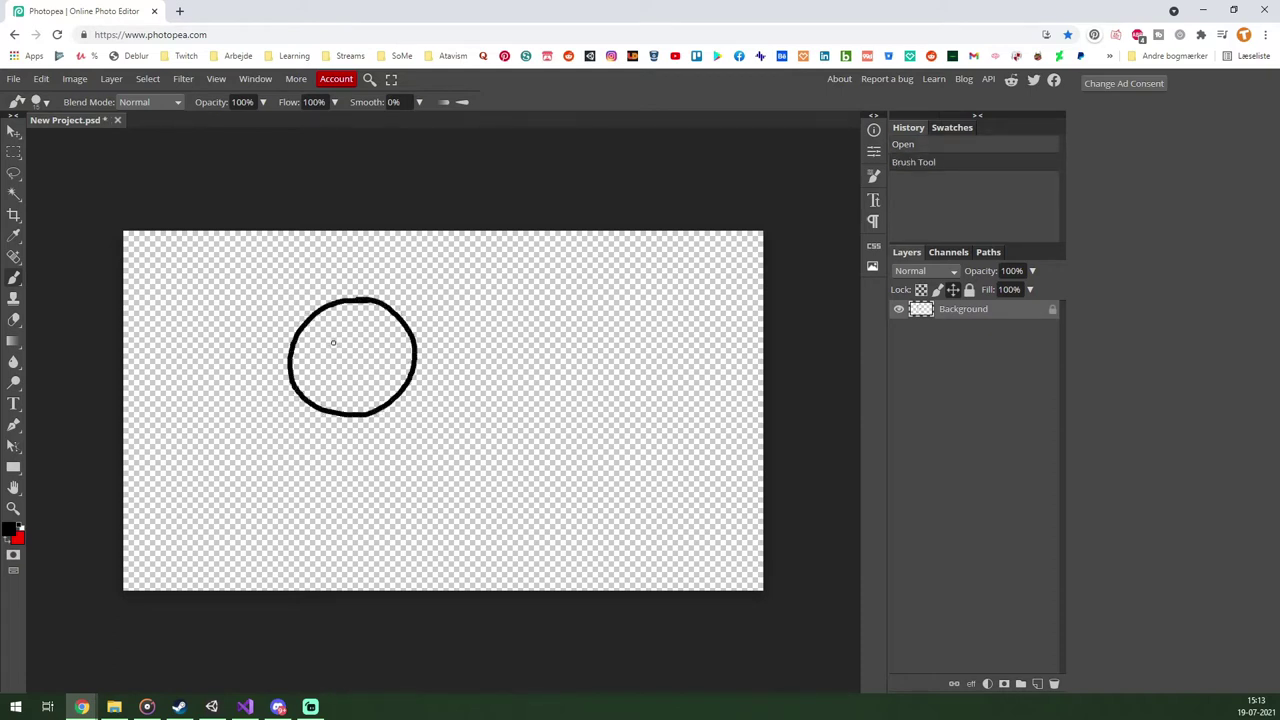
pyautogui.moveTo(330, 339)
pyautogui.mouseDown()
pyautogui.moveTo(310, 358)
pyautogui.moveTo(328, 338)
pyautogui.moveTo(368, 358)
pyautogui.moveTo(384, 340)
pyautogui.moveTo(330, 354)
pyautogui.moveTo(382, 342)
pyautogui.mouseUp()
pyautogui.moveTo(310, 378)
pyautogui.mouseDown()
pyautogui.moveTo(338, 395)
pyautogui.moveTo(386, 382)
pyautogui.moveTo(308, 380)
pyautogui.moveTo(312, 392)
pyautogui.mouseUp()
pyautogui.moveTo(296, 334)
pyautogui.mouseDown()
pyautogui.moveTo(290, 375)
pyautogui.moveTo(282, 360)
pyautogui.mouseUp()
pyautogui.moveTo(418, 338)
pyautogui.mouseDown()
pyautogui.moveTo(444, 362)
pyautogui.moveTo(420, 372)
pyautogui.moveTo(425, 360)
pyautogui.mouseUp()
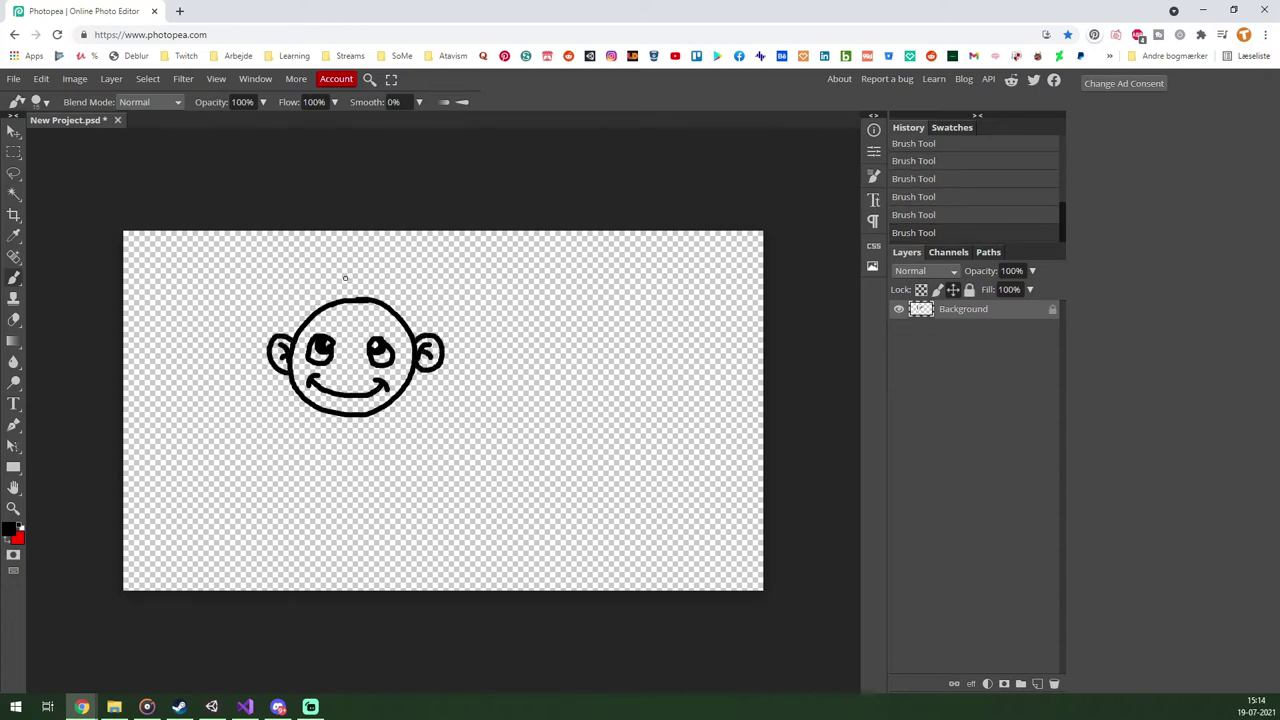
# Erase the top of the head outline with an enlarged eraser, leaving a gap above the eyes.
pyautogui.click(14, 319)
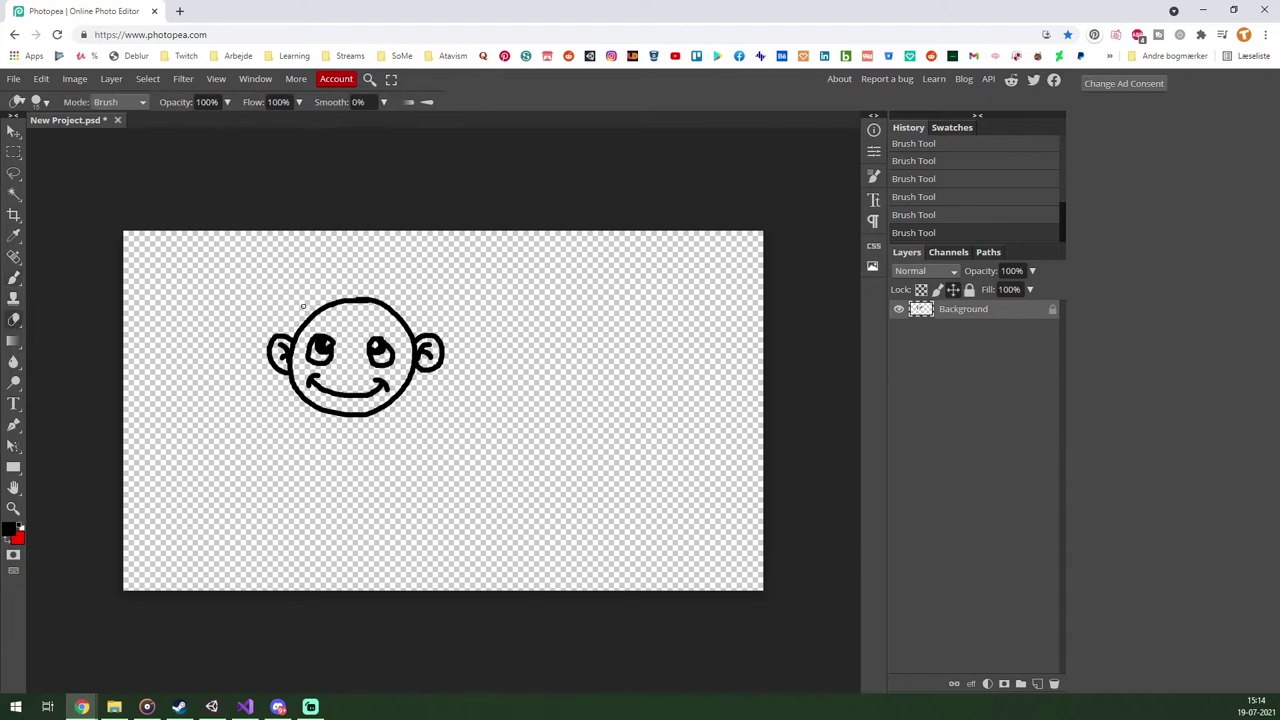
pyautogui.moveTo(322, 327); pyautogui.dragTo(389, 318)
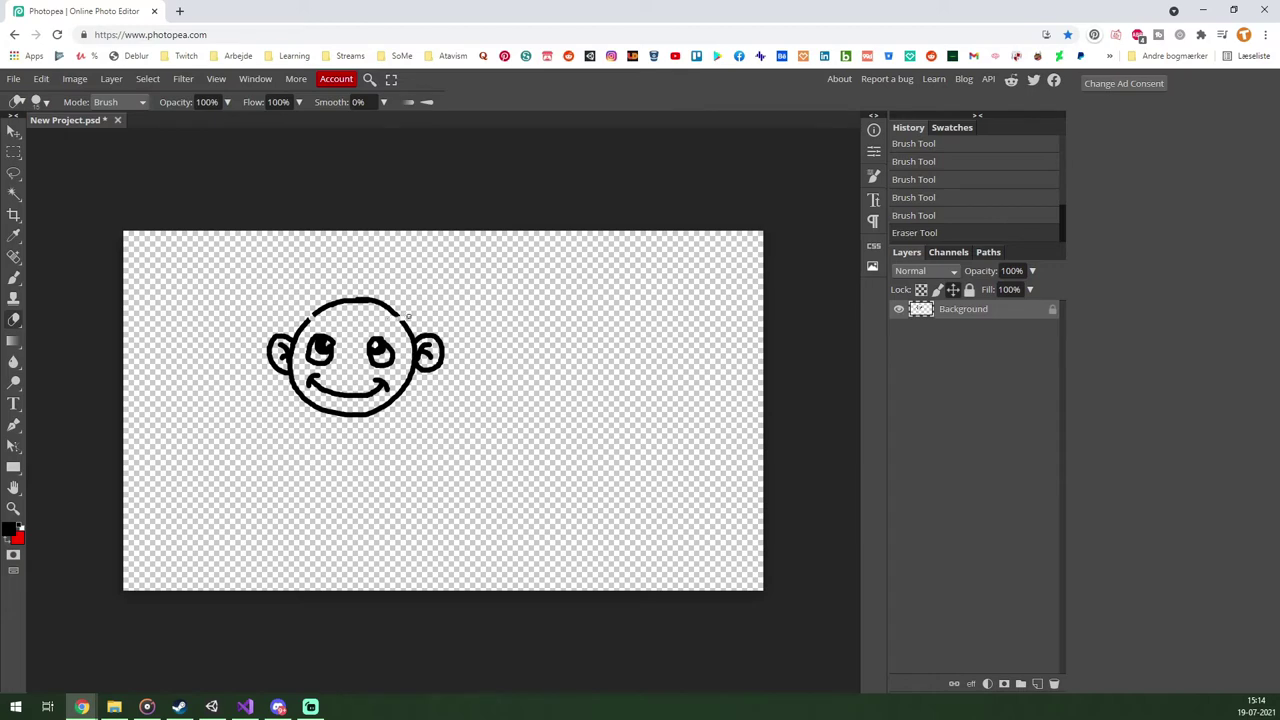
pyautogui.click(400, 315)
pyautogui.click(40, 102)
pyautogui.moveTo(125, 138); pyautogui.dragTo(138, 142)
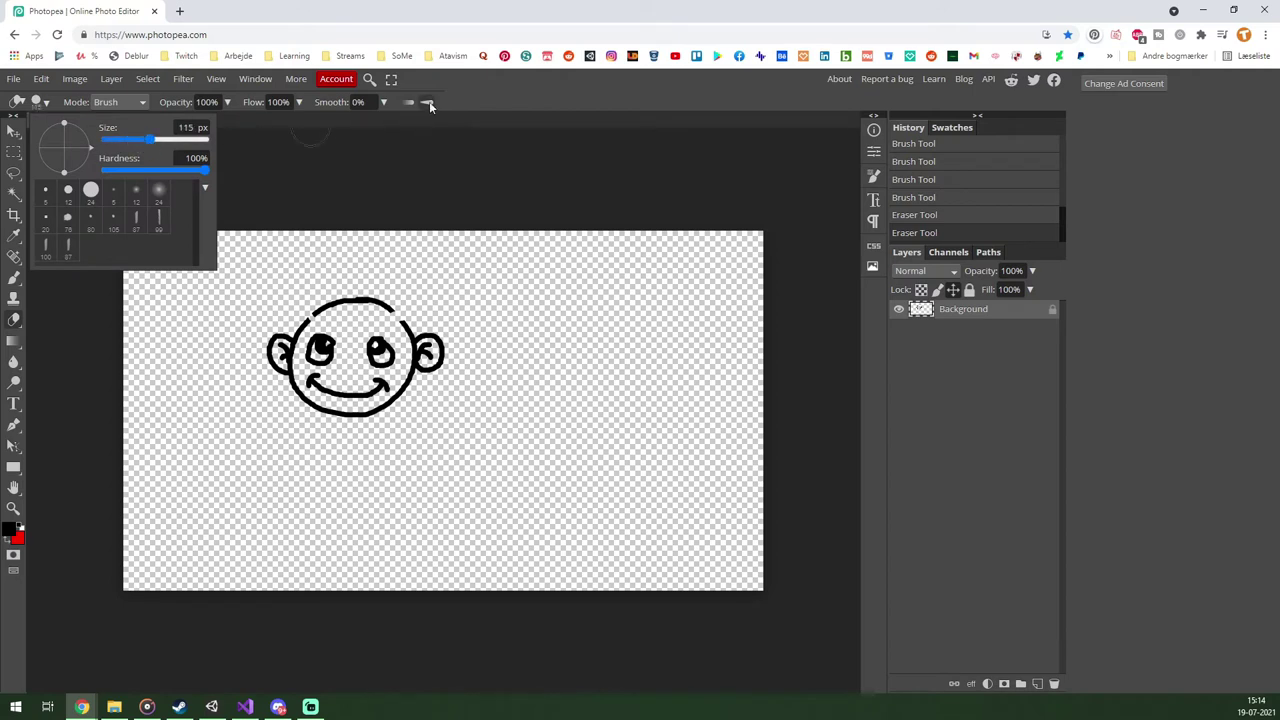
pyautogui.moveTo(372, 288)
pyautogui.mouseDown()
pyautogui.moveTo(375, 298)
pyautogui.moveTo(320, 300)
pyautogui.mouseUp()
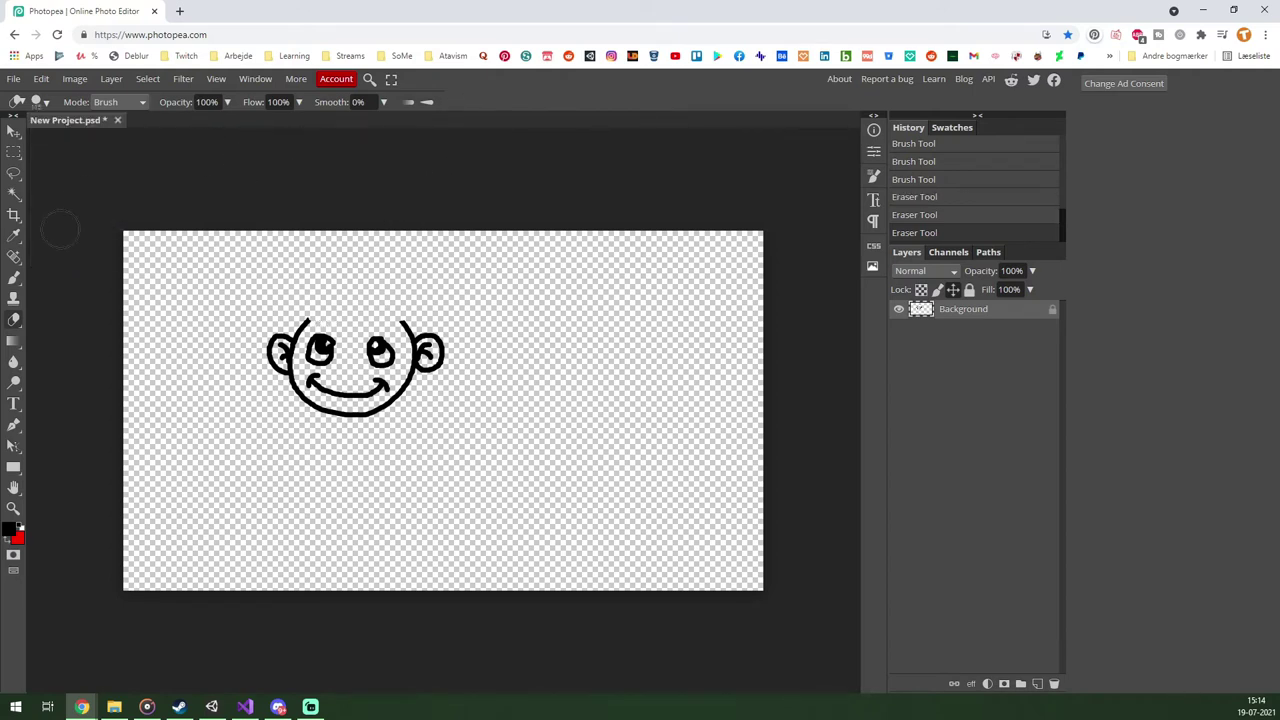
pyautogui.click(13, 281)
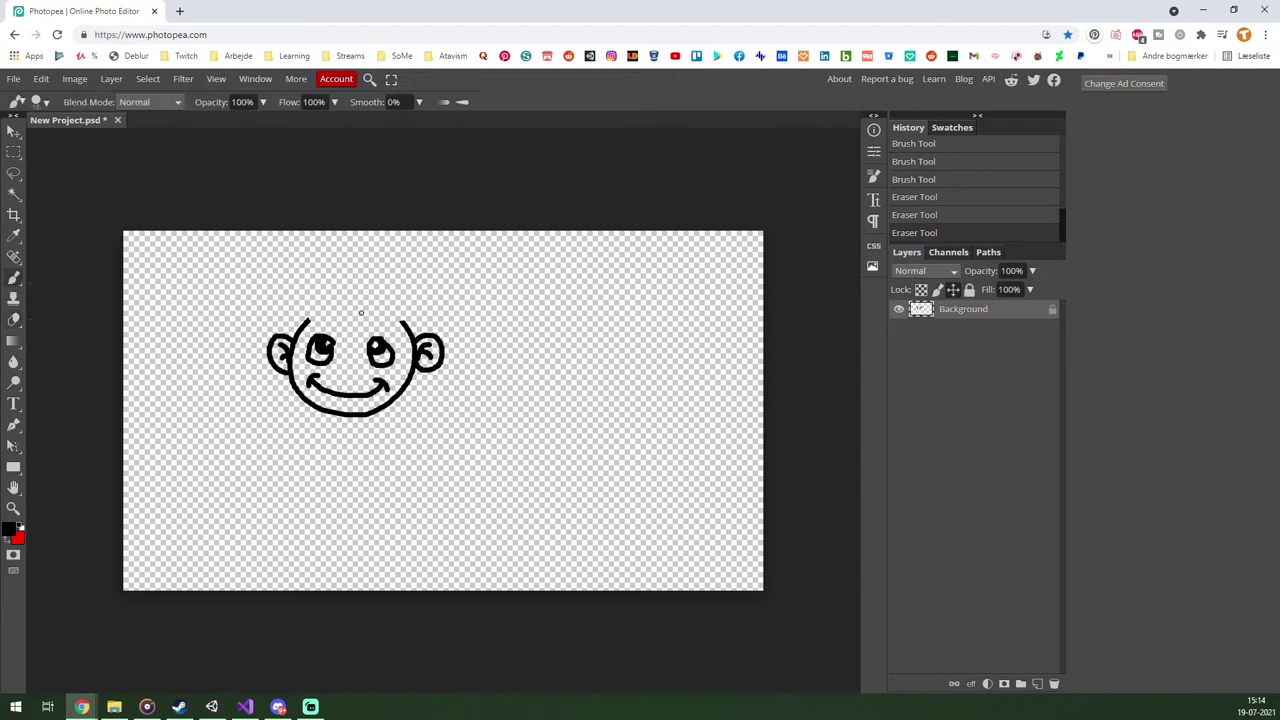
# Draw spiky leafy hair, a thin vein inside the leaf, and two nostril dots.
pyautogui.moveTo(382, 319)
pyautogui.mouseDown()
pyautogui.moveTo(416, 318)
pyautogui.moveTo(360, 302)
pyautogui.moveTo(306, 318)
pyautogui.moveTo(268, 310)
pyautogui.moveTo(316, 280)
pyautogui.moveTo(360, 285)
pyautogui.moveTo(408, 254)
pyautogui.moveTo(372, 284)
pyautogui.mouseUp()
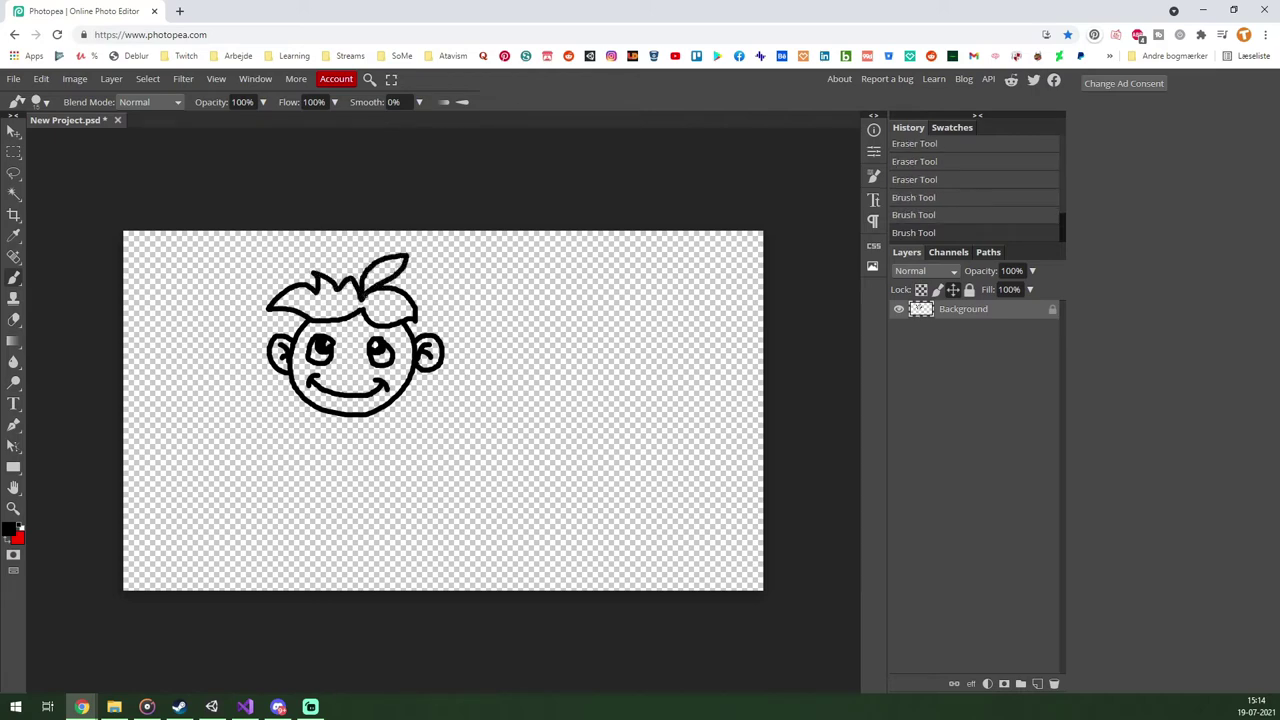
pyautogui.click(40, 102)
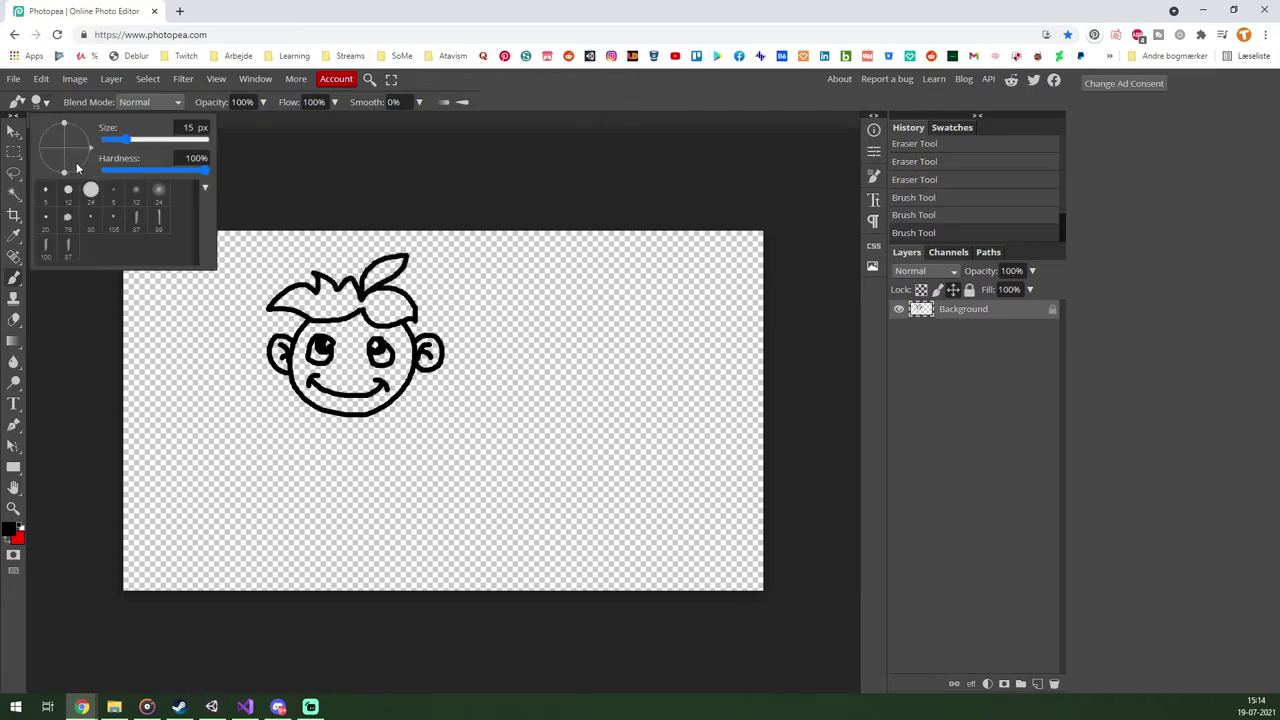
pyautogui.moveTo(150, 140); pyautogui.dragTo(122, 148)
pyautogui.click(365, 290)
pyautogui.moveTo(372, 276)
pyautogui.mouseDown()
pyautogui.moveTo(366, 294)
pyautogui.moveTo(398, 297)
pyautogui.mouseUp()
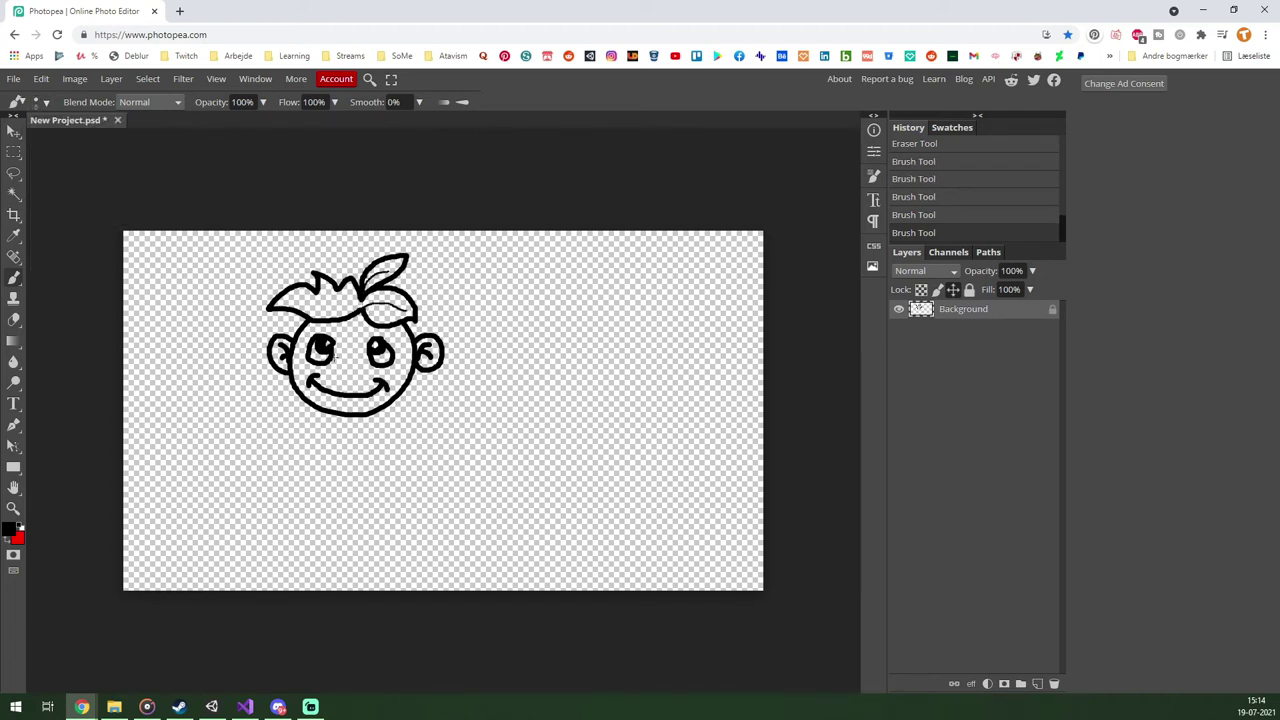
pyautogui.click(345, 376)
pyautogui.click(353, 376)
# Add Layer 1 beneath the Background layer and choose green as the paint colour.
pyautogui.click(1038, 684)
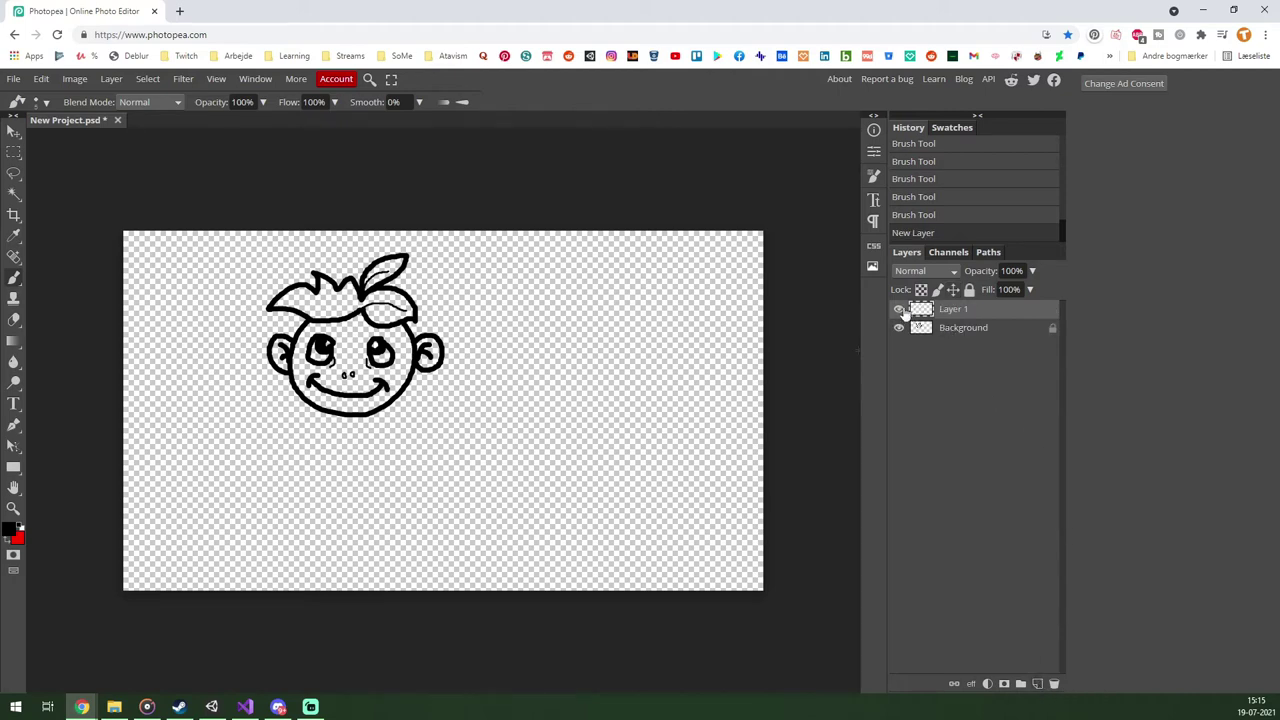
pyautogui.moveTo(951, 313); pyautogui.dragTo(949, 338)
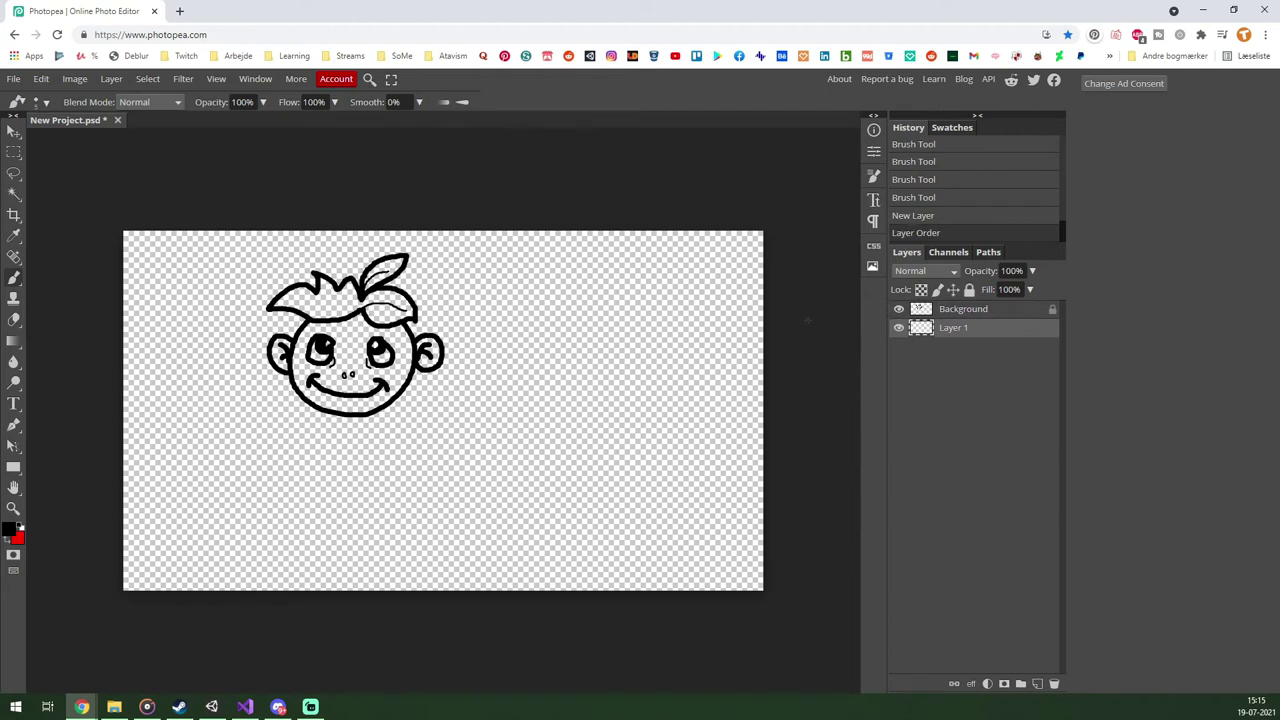
pyautogui.click(9, 530)
pyautogui.click(223, 248)
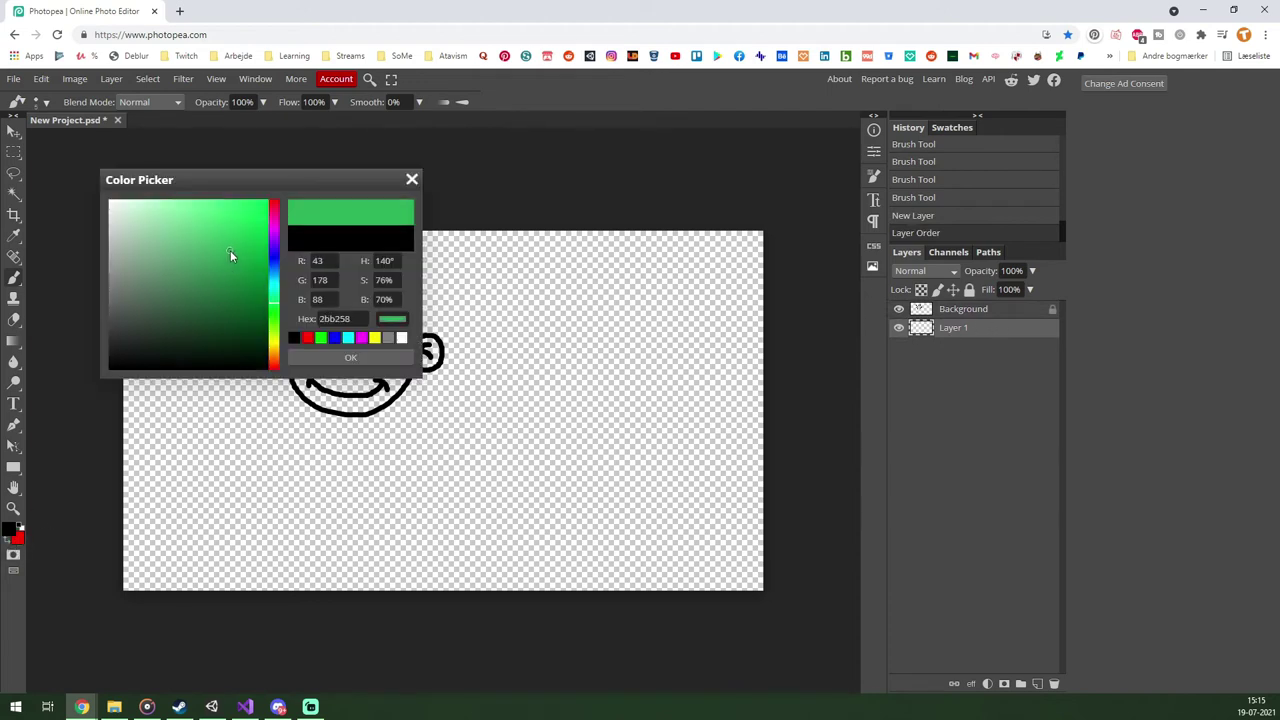
pyautogui.click(350, 357)
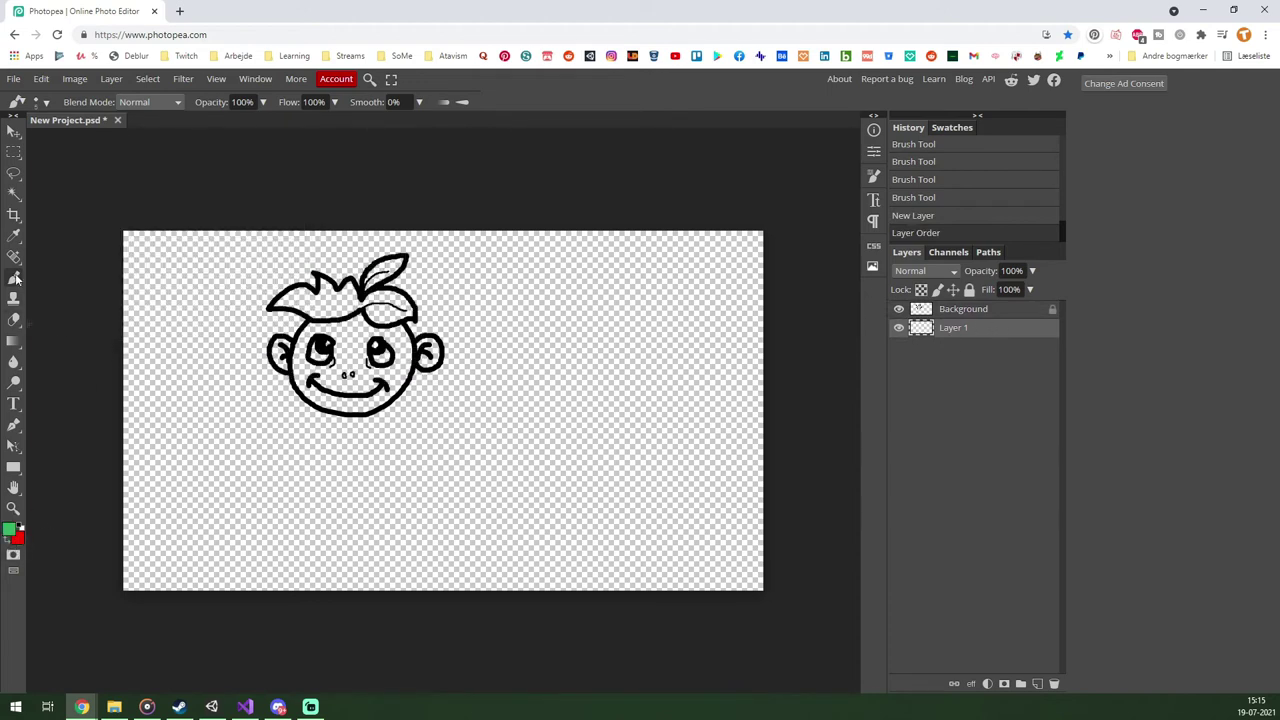
# Paint the hair leaves green, toggling layer visibility to check the fill.
pyautogui.click(37, 102)
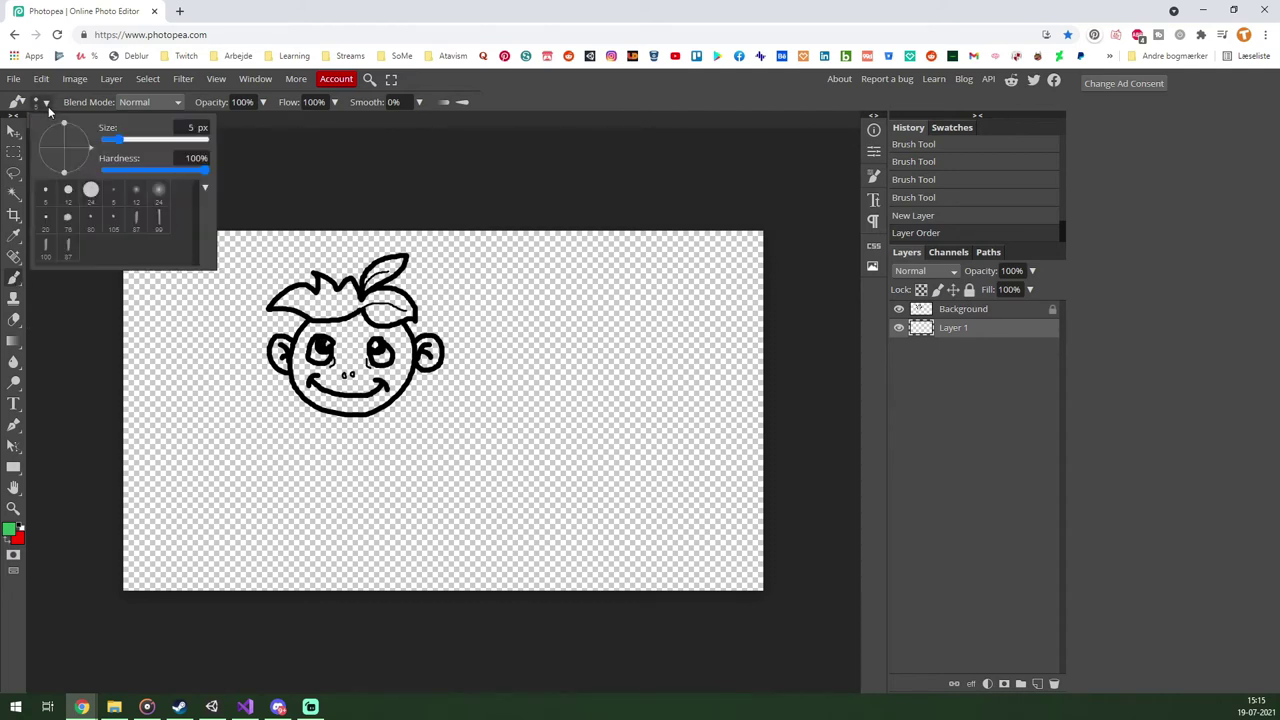
pyautogui.moveTo(120, 139); pyautogui.dragTo(131, 139)
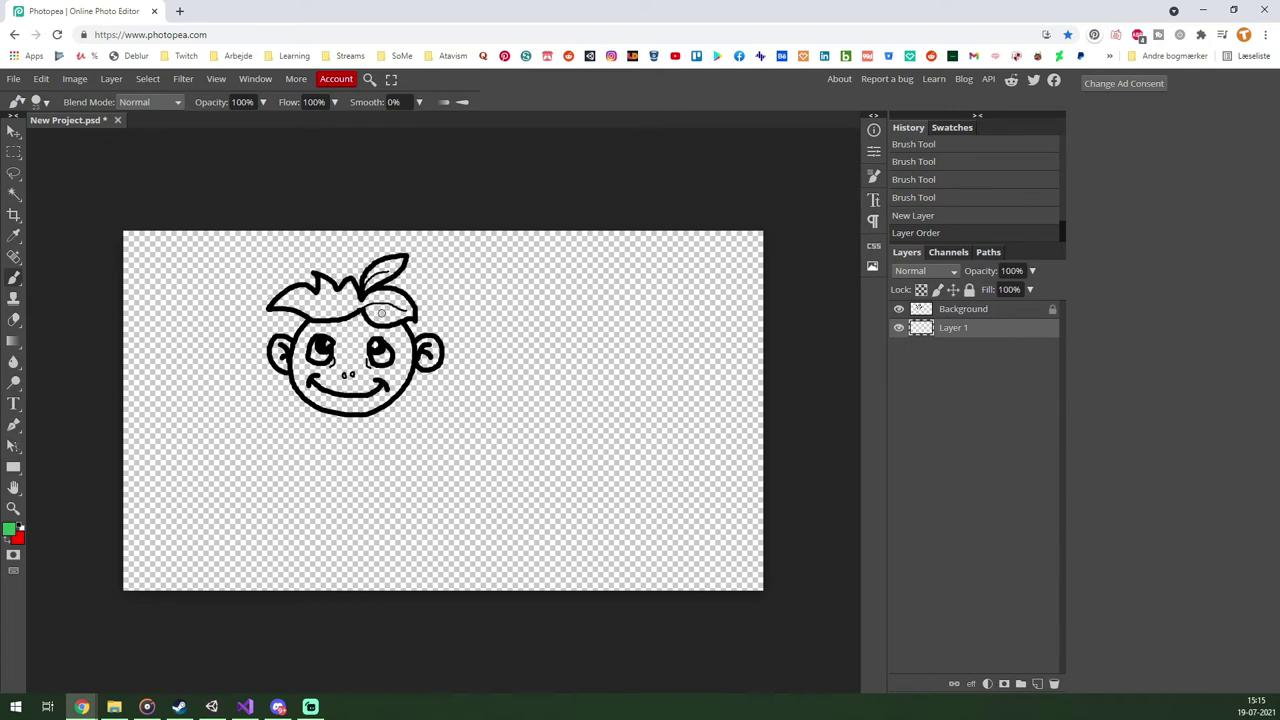
pyautogui.moveTo(370, 305)
pyautogui.mouseDown()
pyautogui.moveTo(400, 316)
pyautogui.moveTo(387, 295)
pyautogui.moveTo(387, 309)
pyautogui.moveTo(396, 264)
pyautogui.moveTo(365, 290)
pyautogui.moveTo(280, 312)
pyautogui.moveTo(358, 305)
pyautogui.moveTo(286, 303)
pyautogui.mouseUp()
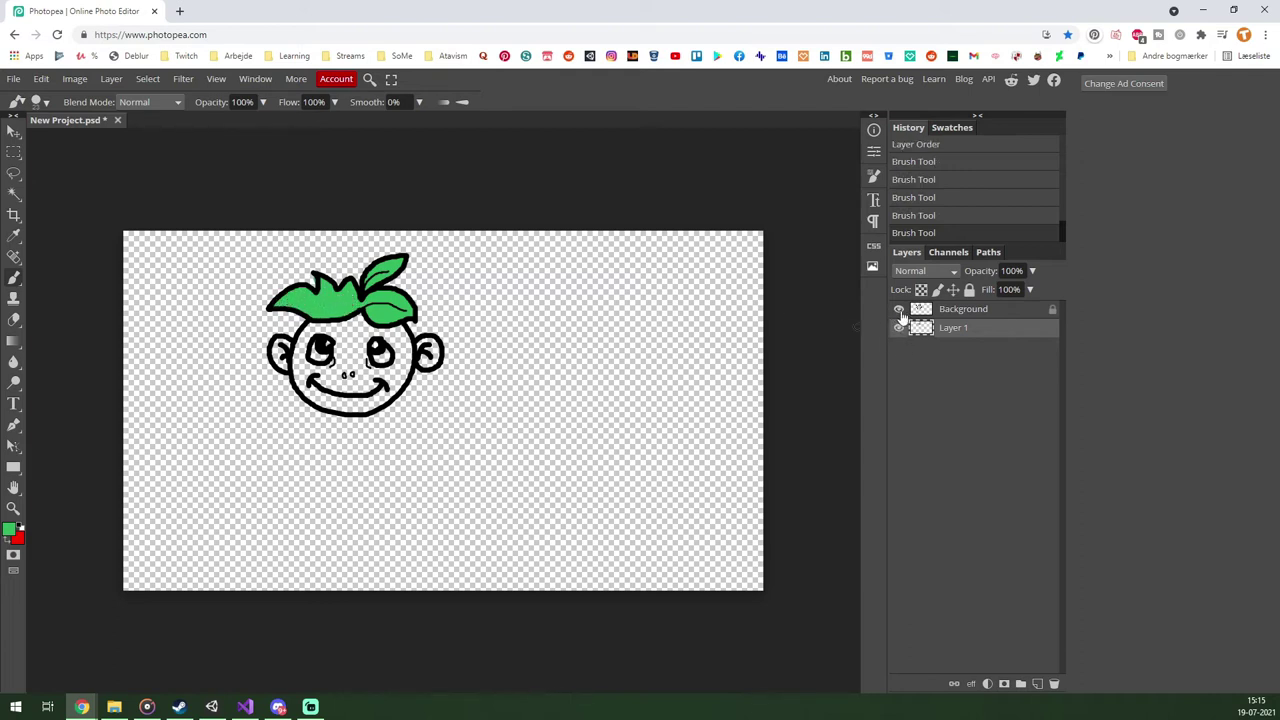
pyautogui.click(898, 309)
pyautogui.click(898, 309)
pyautogui.click(898, 328)
pyautogui.click(898, 328)
pyautogui.moveTo(355, 372); pyautogui.dragTo(420, 370)
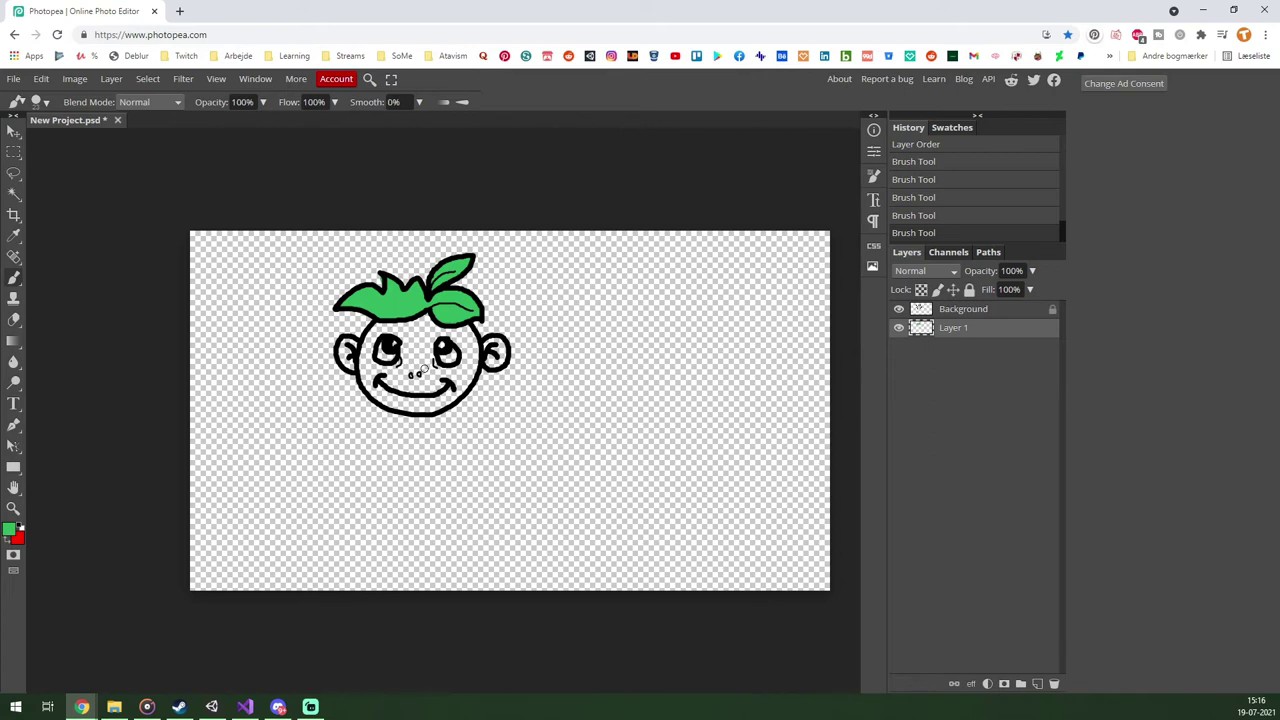
# Pick a peach skin tone and paint the left cheek, ears and forehead.
pyautogui.click(8, 529)
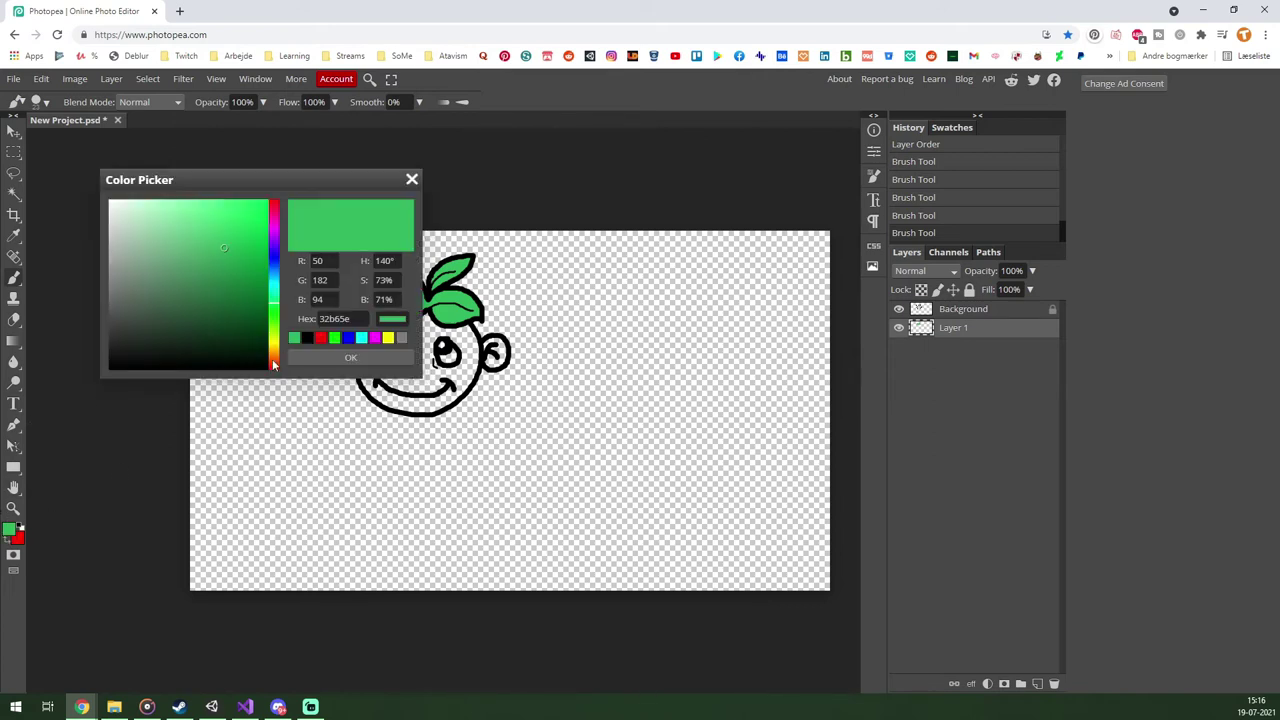
pyautogui.moveTo(274, 358); pyautogui.dragTo(277, 367)
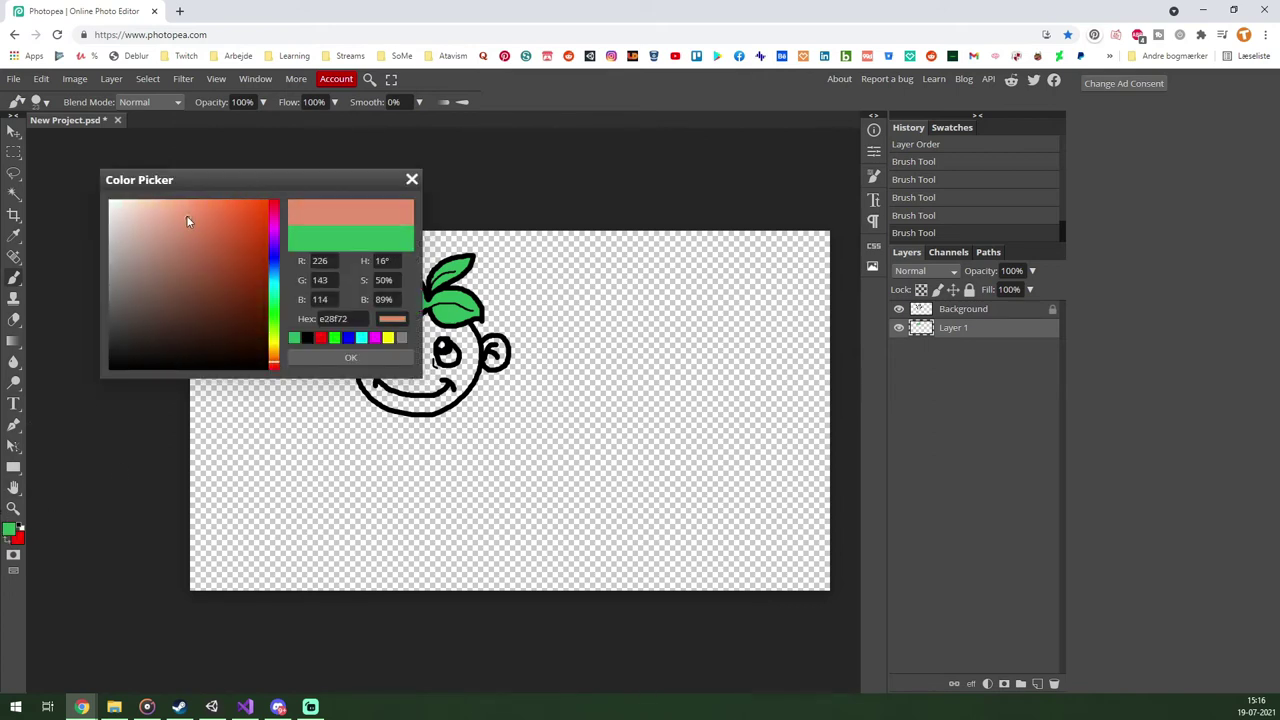
pyautogui.moveTo(186, 215); pyautogui.dragTo(180, 204)
pyautogui.click(350, 357)
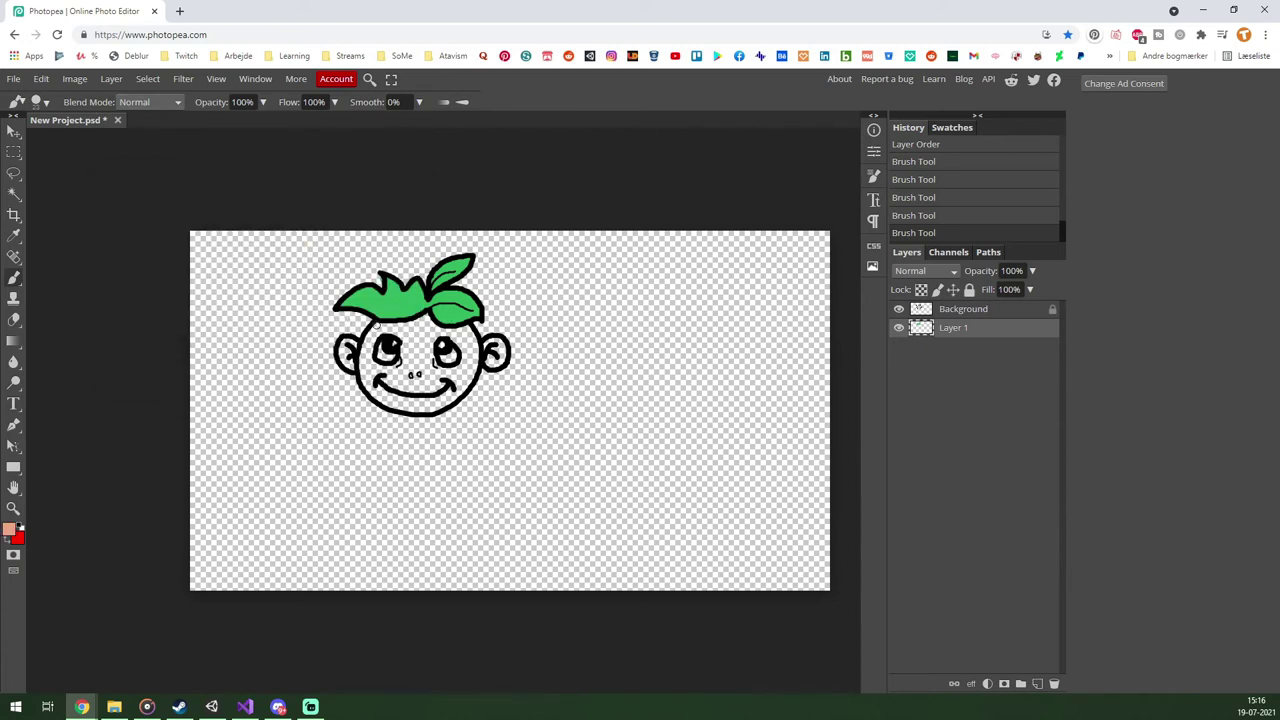
pyautogui.moveTo(376, 328)
pyautogui.mouseDown()
pyautogui.moveTo(386, 403)
pyautogui.moveTo(476, 366)
pyautogui.moveTo(470, 328)
pyautogui.moveTo(384, 328)
pyautogui.mouseUp()
pyautogui.moveTo(497, 344); pyautogui.dragTo(500, 362)
pyautogui.moveTo(350, 340)
pyautogui.mouseDown()
pyautogui.moveTo(350, 366)
pyautogui.moveTo(398, 333)
pyautogui.moveTo(366, 378)
pyautogui.moveTo(372, 368)
pyautogui.mouseUp()
# Fill the centre of the face peach with a larger brush, then reduce it to 20 px.
pyautogui.click(40, 102)
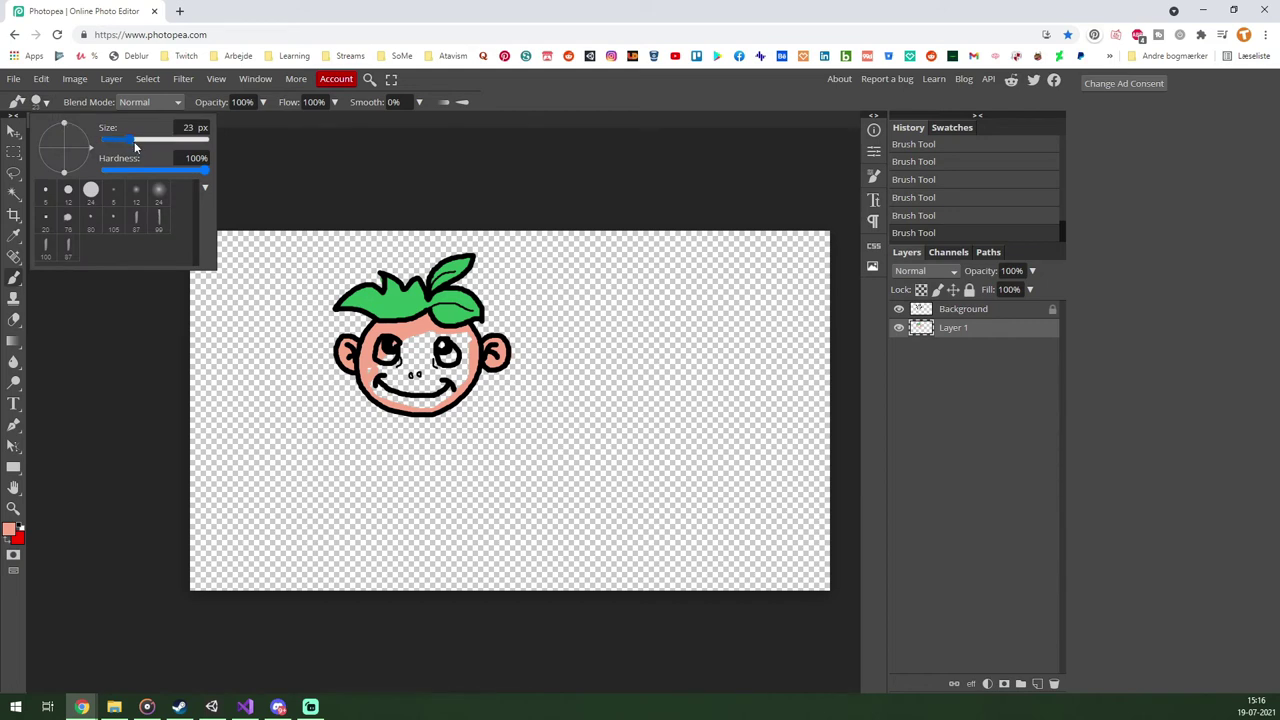
pyautogui.moveTo(150, 139); pyautogui.dragTo(165, 139)
pyautogui.moveTo(390, 340); pyautogui.dragTo(420, 370)
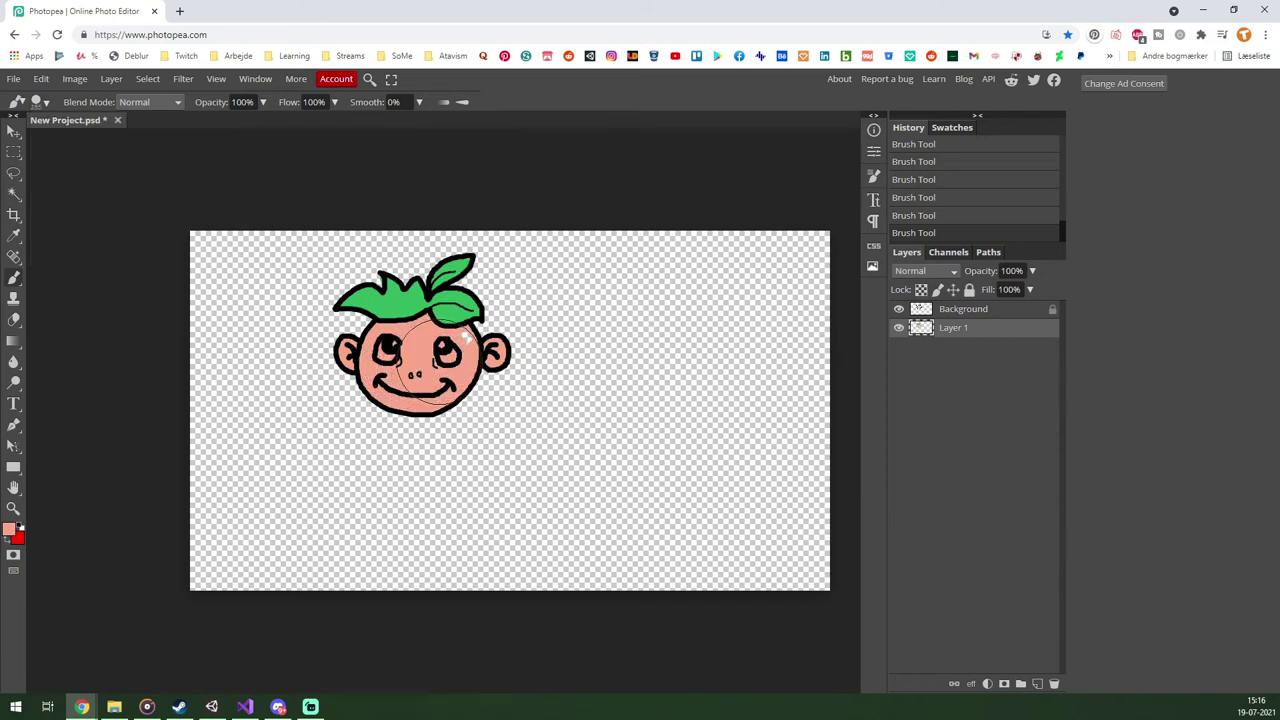
pyautogui.click(47, 103)
pyautogui.moveTo(168, 139); pyautogui.dragTo(130, 139)
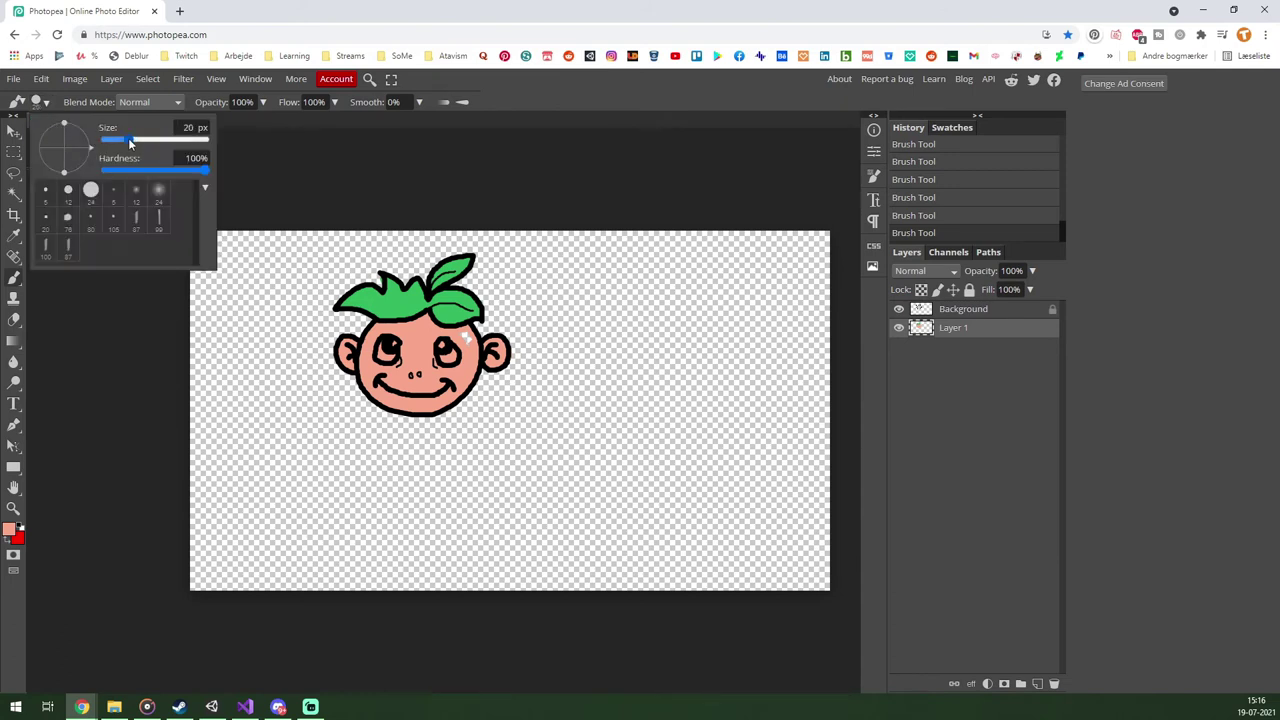
pyautogui.click(465, 340)
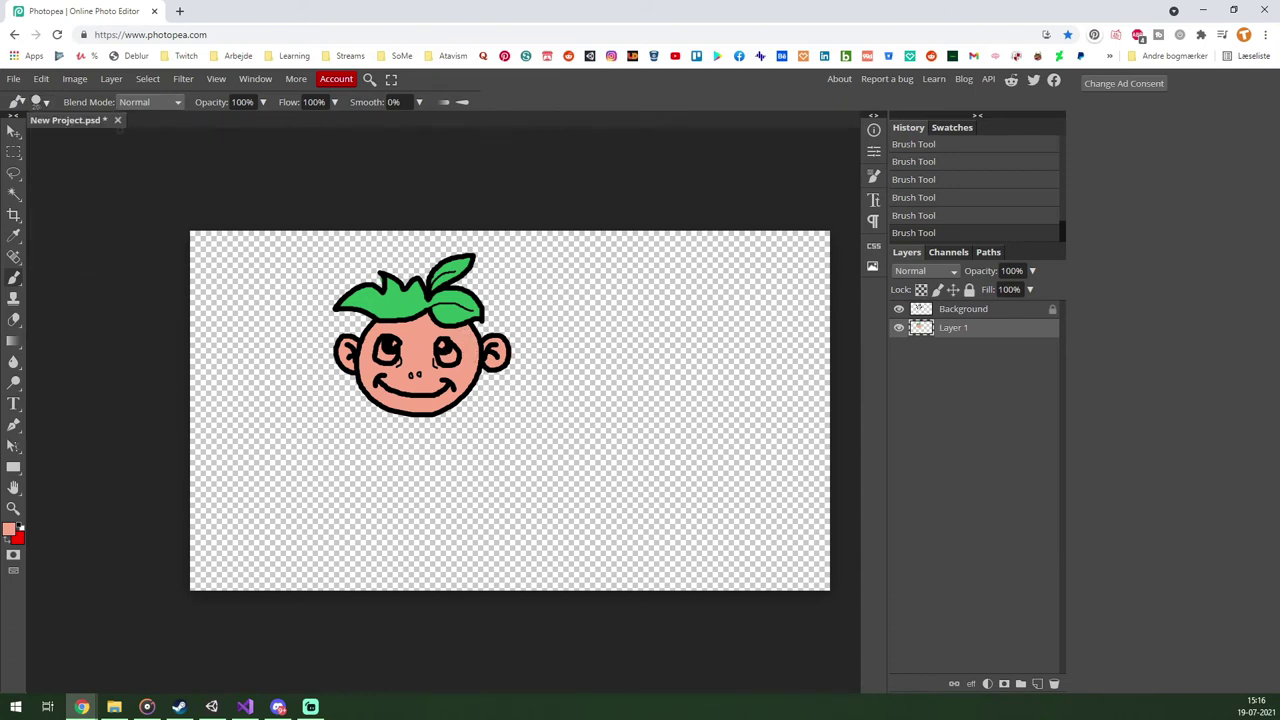
# Switch the paint colour to near-white and dab a highlight on the right eye.
pyautogui.click(45, 102)
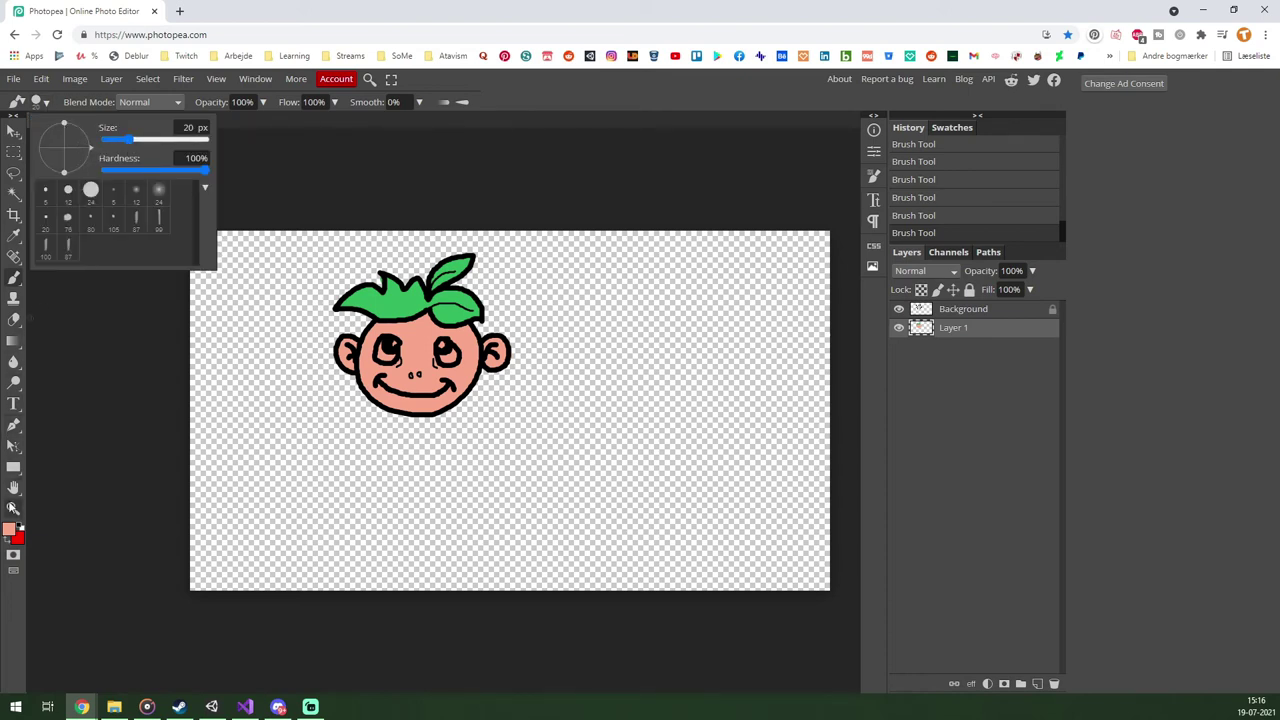
pyautogui.click(9, 529)
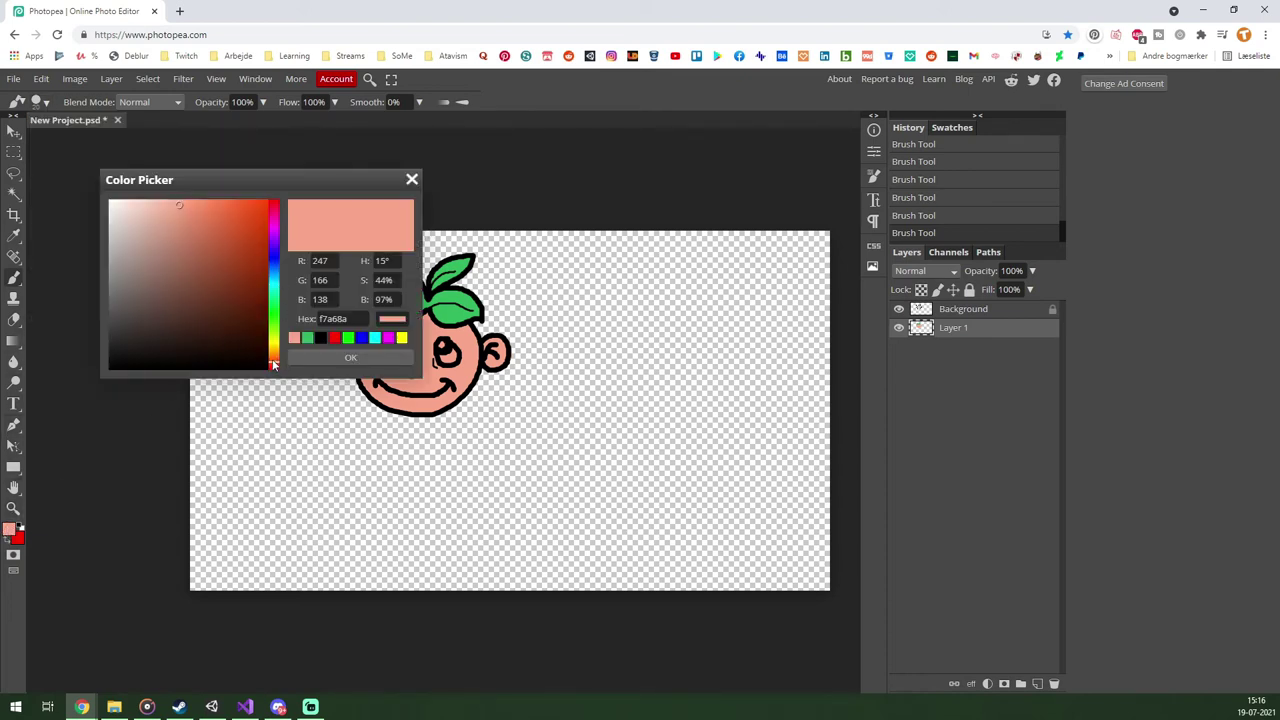
pyautogui.moveTo(160, 214); pyautogui.dragTo(88, 183)
pyautogui.click(350, 357)
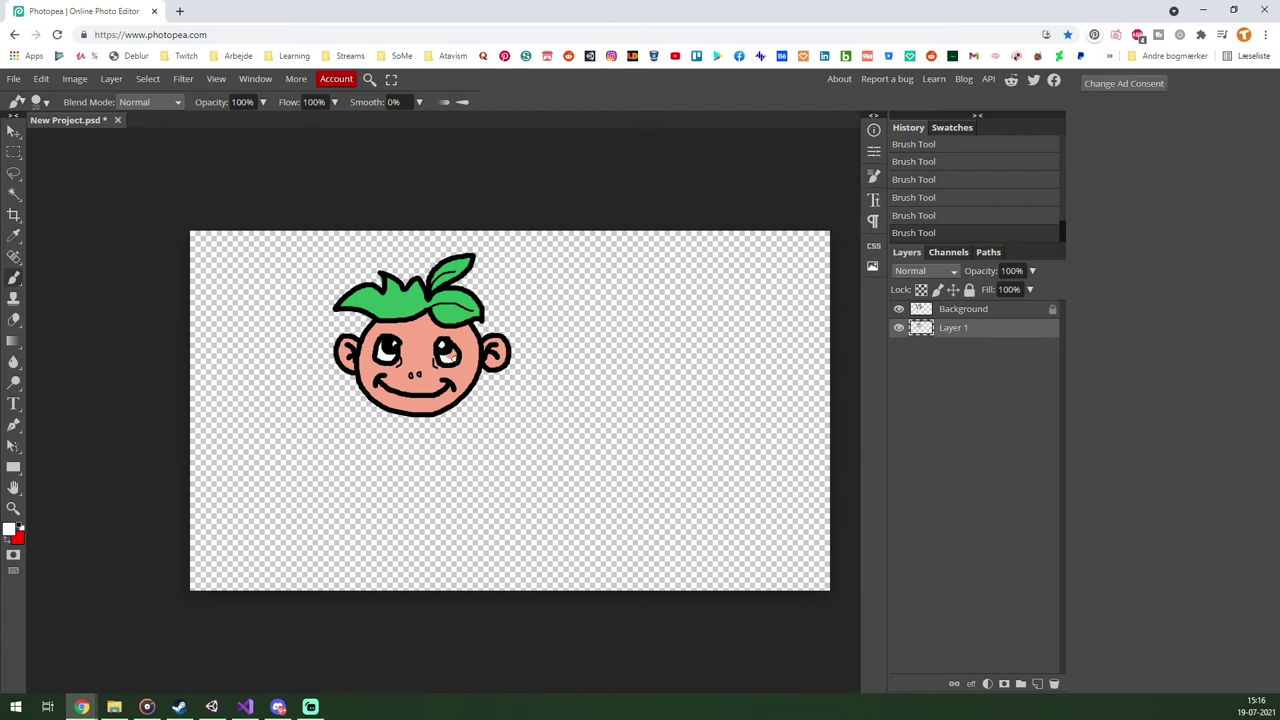
pyautogui.click(450, 352)
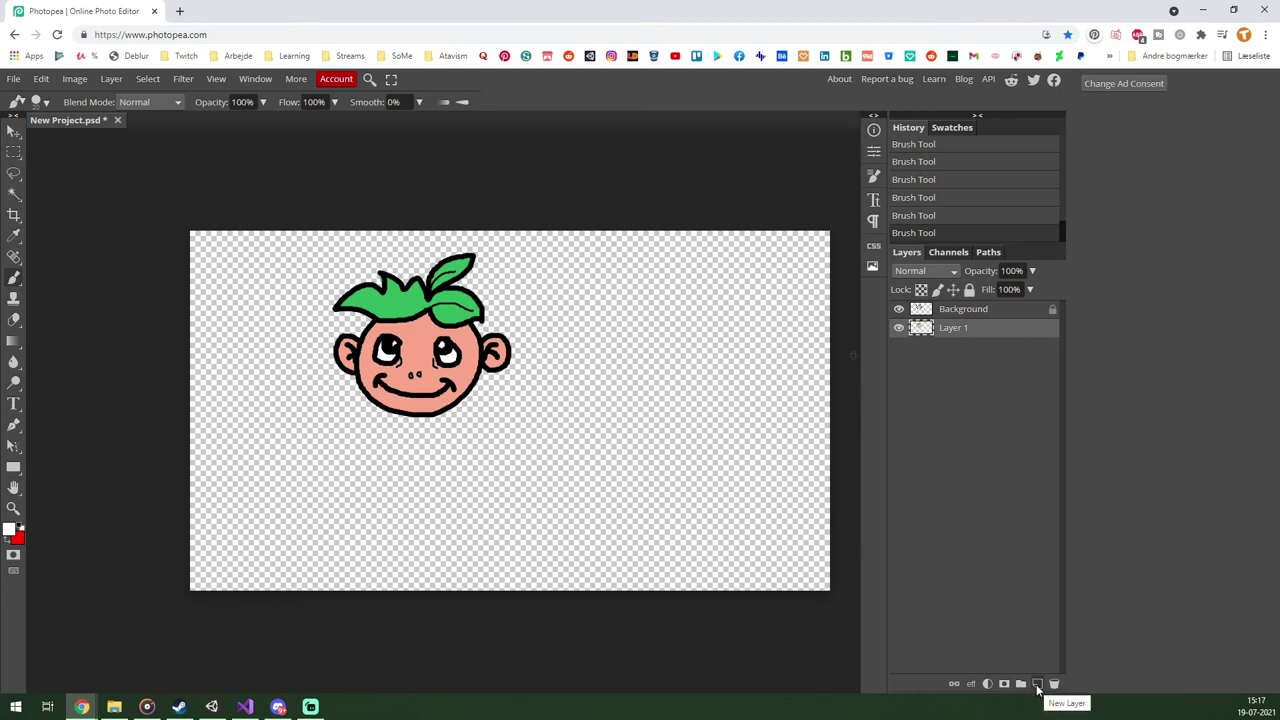
# Add a new layer and rename Layer 1 to Colors.
pyautogui.click(1036, 686)
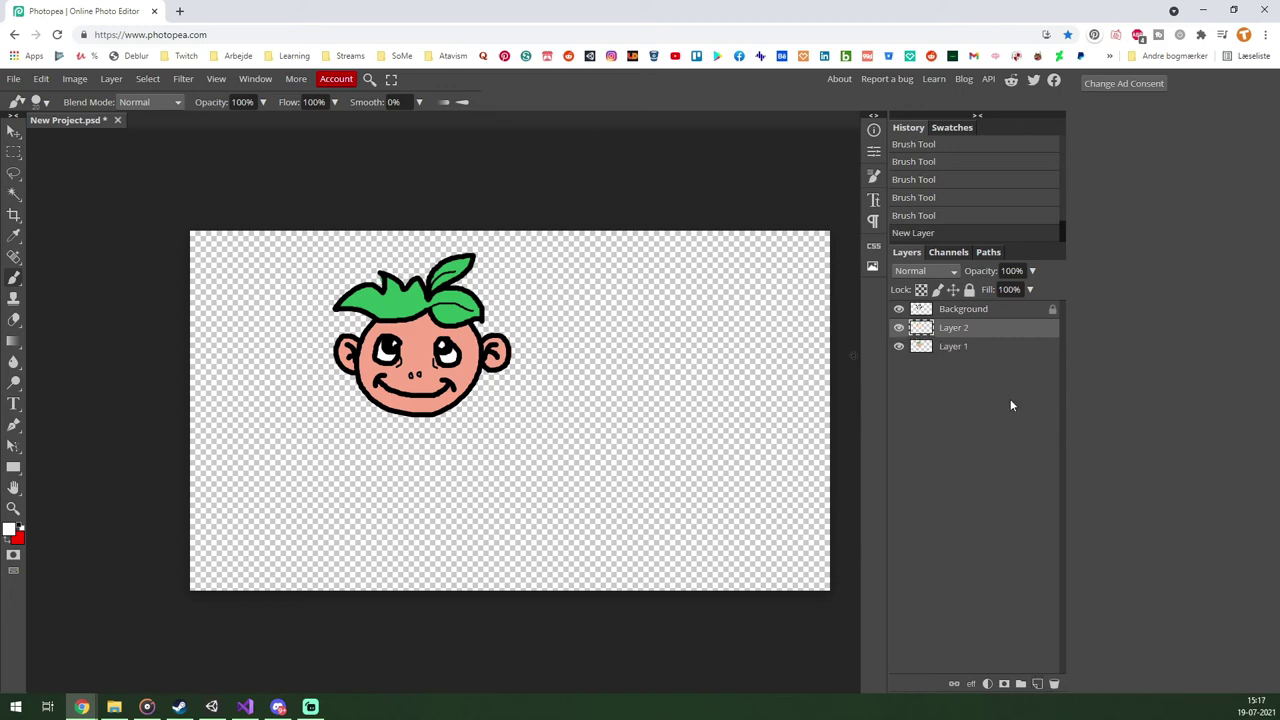
pyautogui.doubleClick(945, 347)
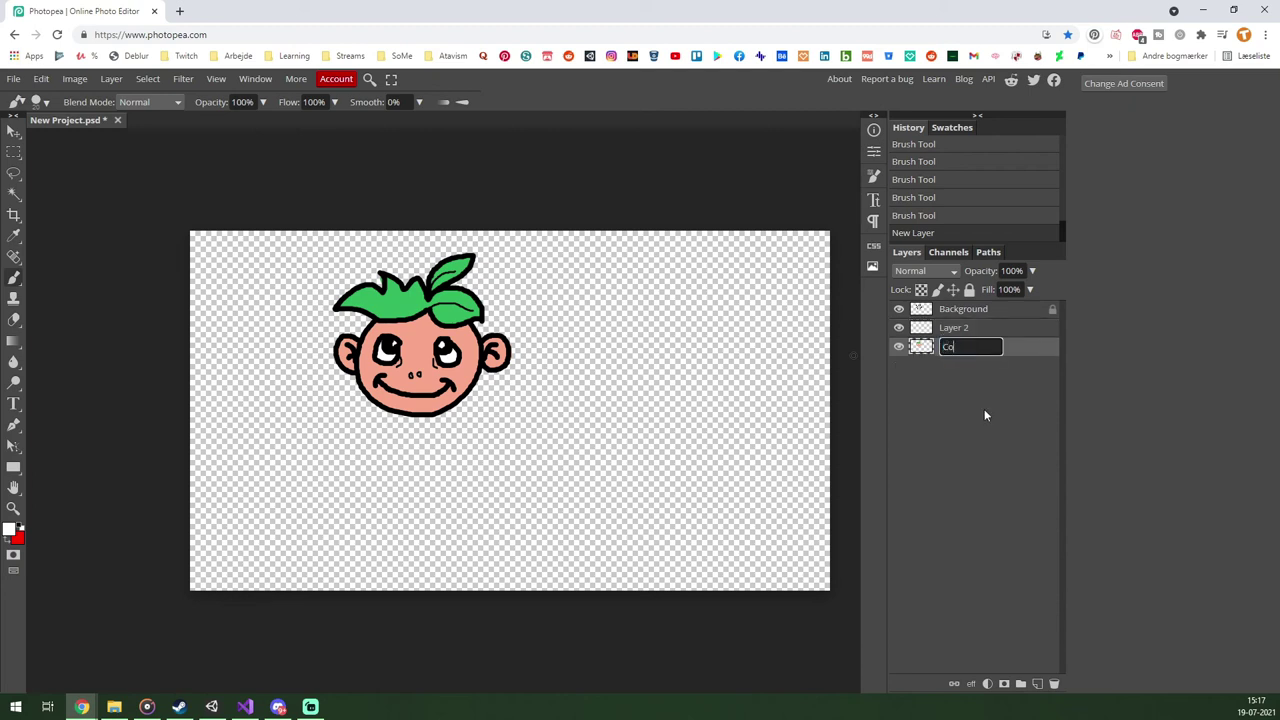
pyautogui.write('Colors')
pyautogui.press('Return')
# Rename Layer 2 to 'Highlights and Shadow' and the Background layer to Lines.
pyautogui.doubleClick(957, 329)
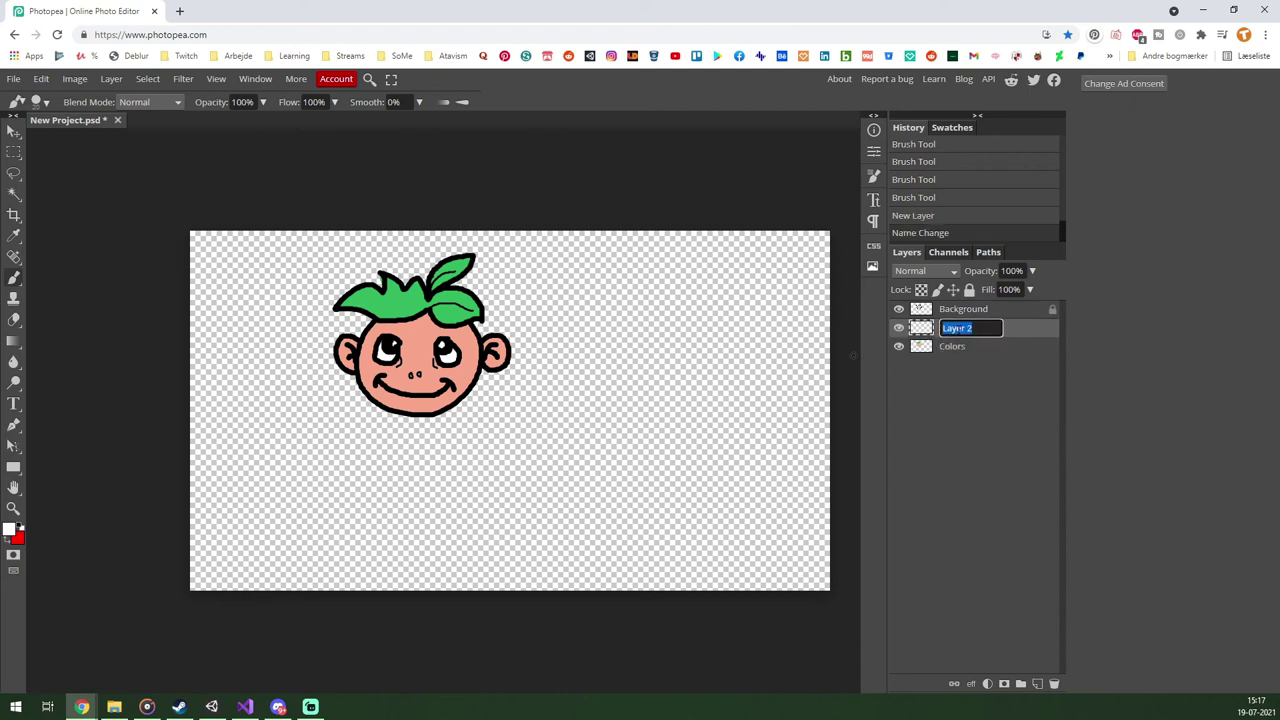
pyautogui.write('Highl')
pyautogui.write('ights and Shadow')
pyautogui.press('Return')
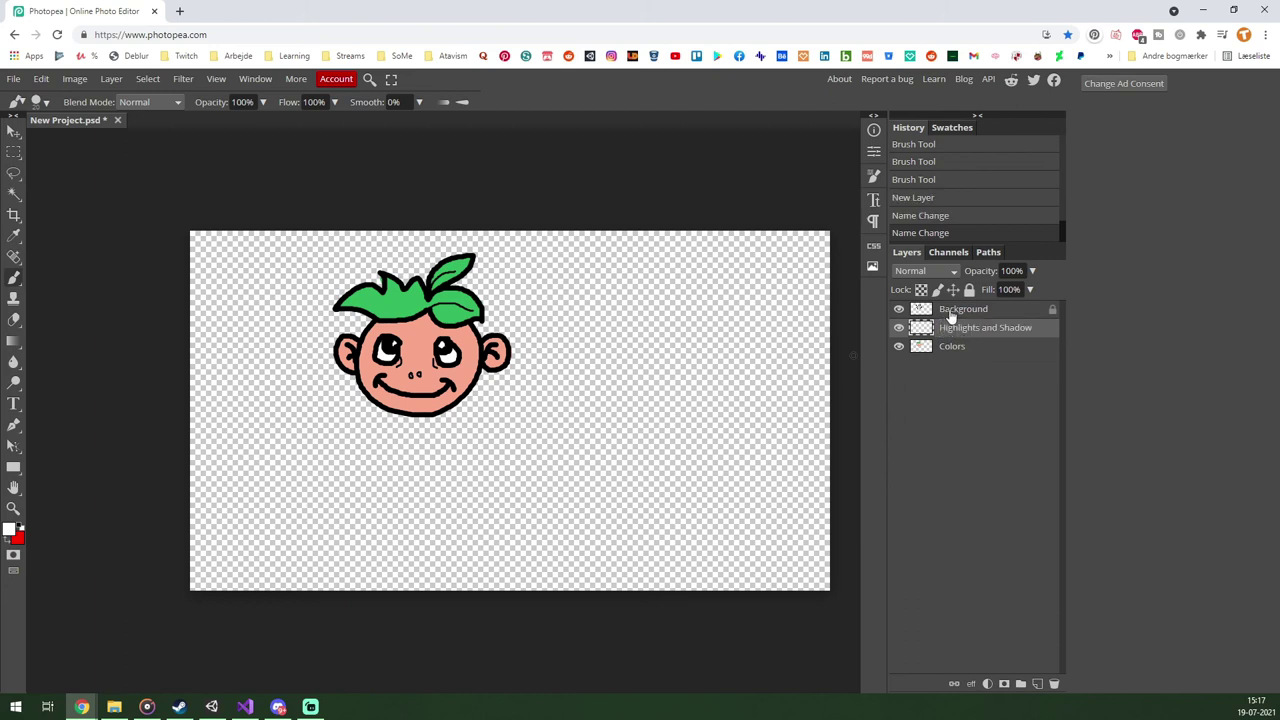
pyautogui.doubleClick(951, 312)
pyautogui.write('Lines')
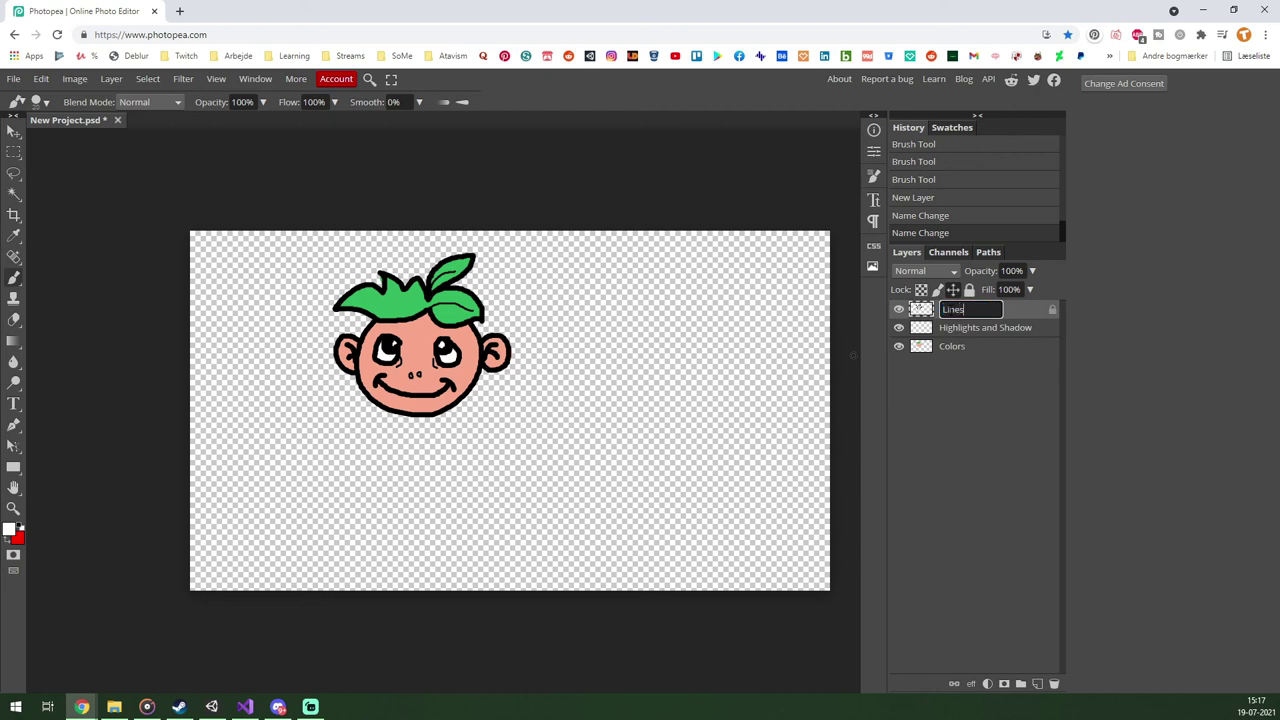
pyautogui.press('Return')
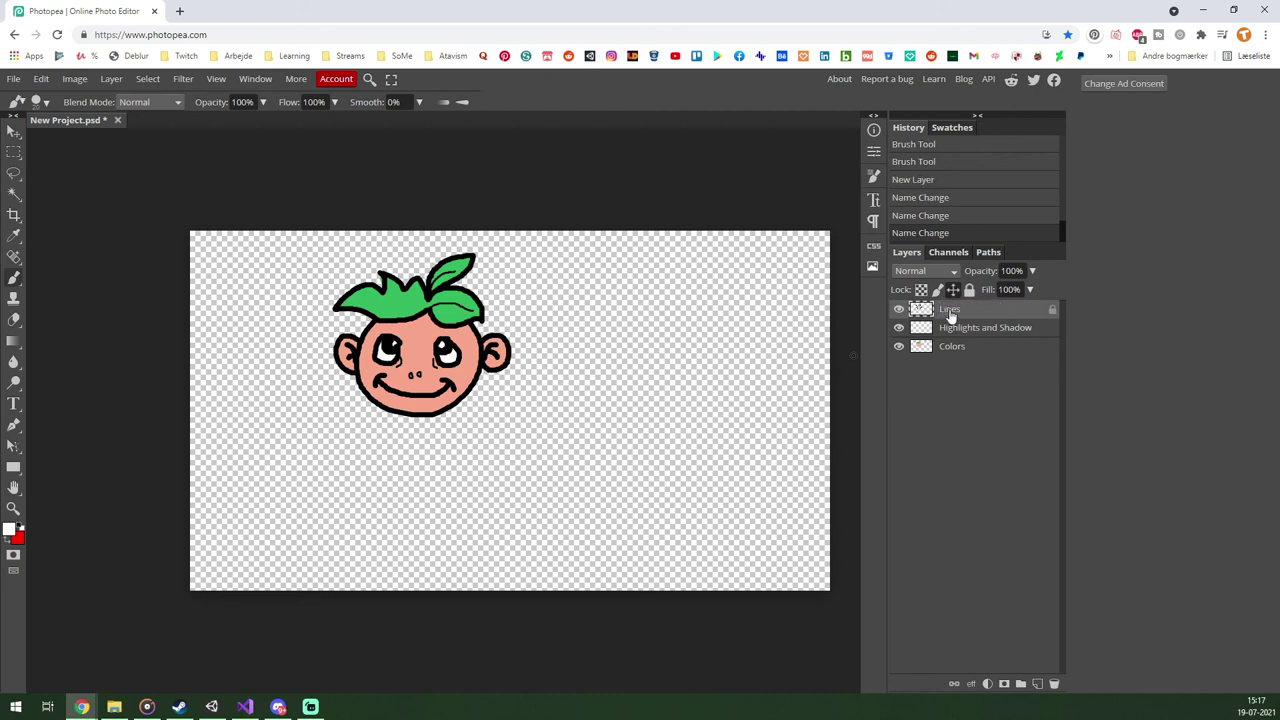
pyautogui.click(950, 333)
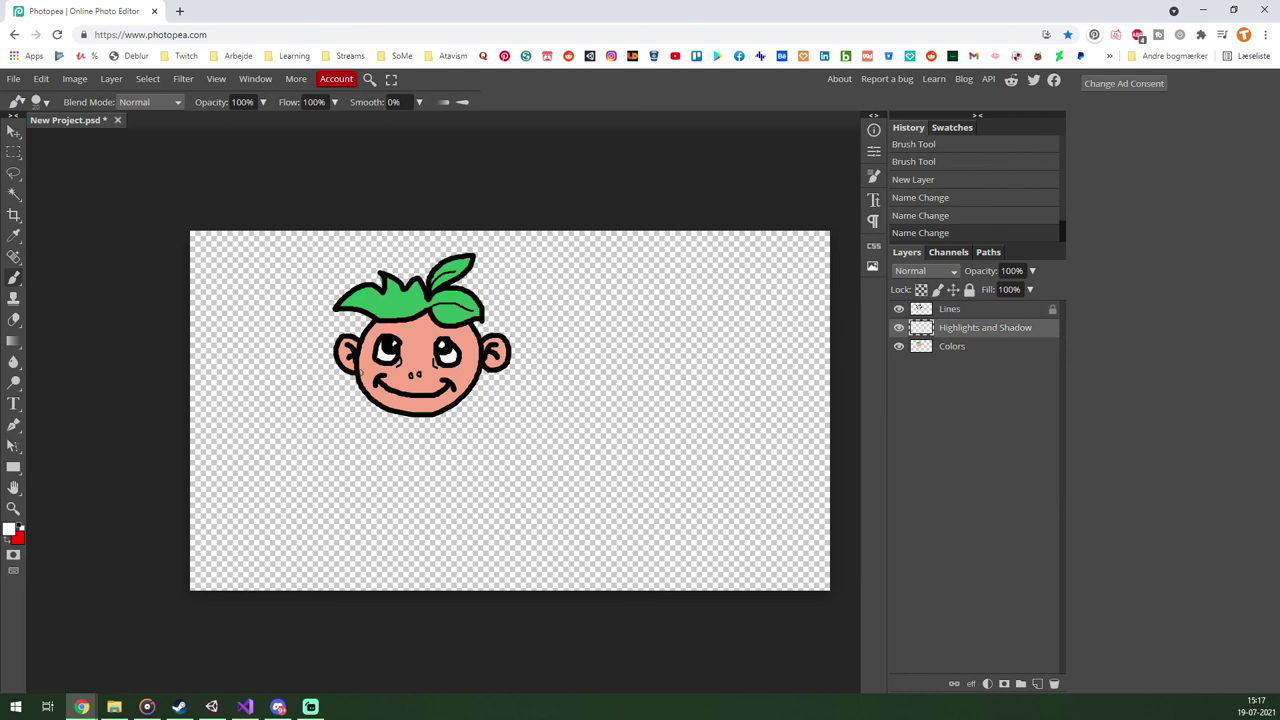